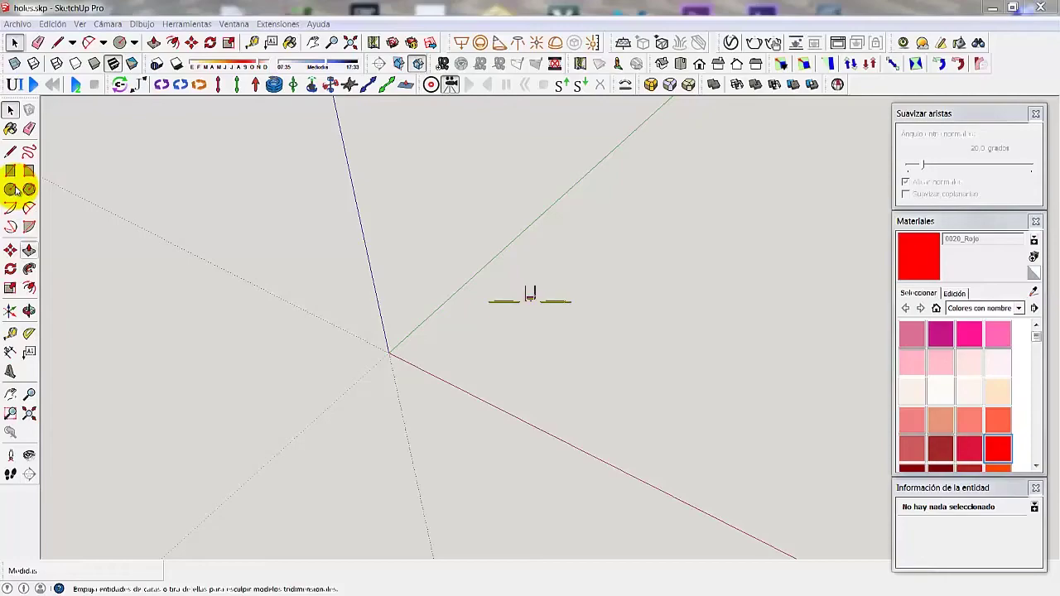
- Pick the Circle tool from the Drawing toolbar
left_click(11, 190)
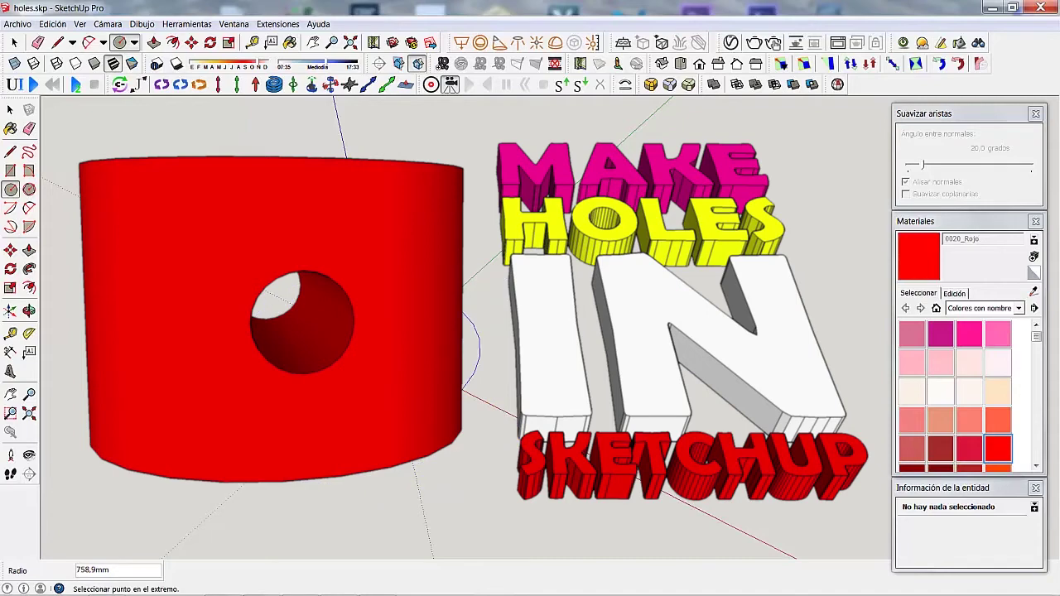
- Draw a 1607,9mm-radius circle centred on the origin and pick its face with Push/Pull
left_click(544, 425)
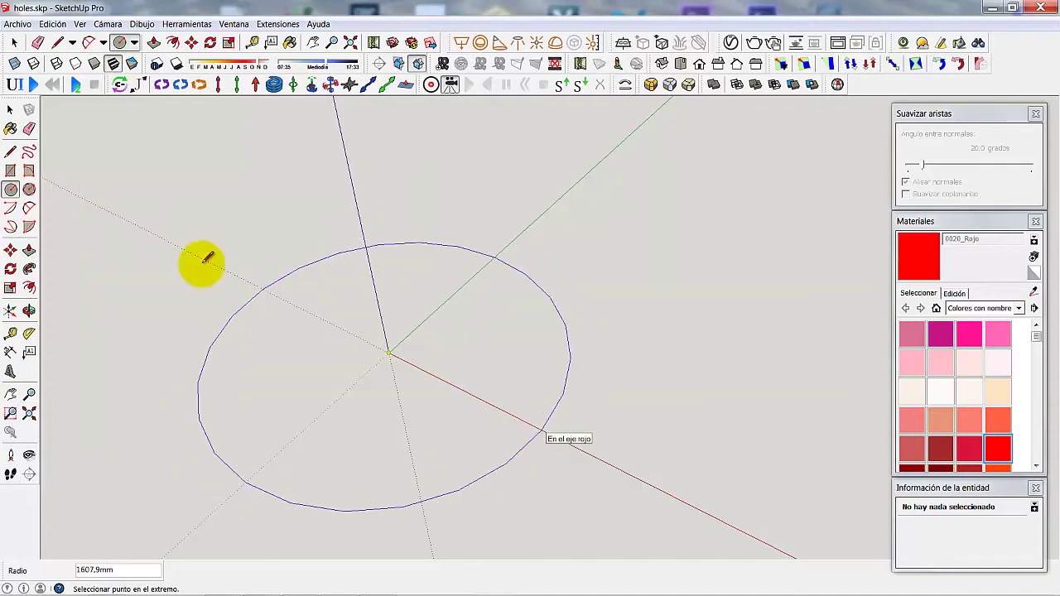
left_click(207, 258)
left_click(10, 112)
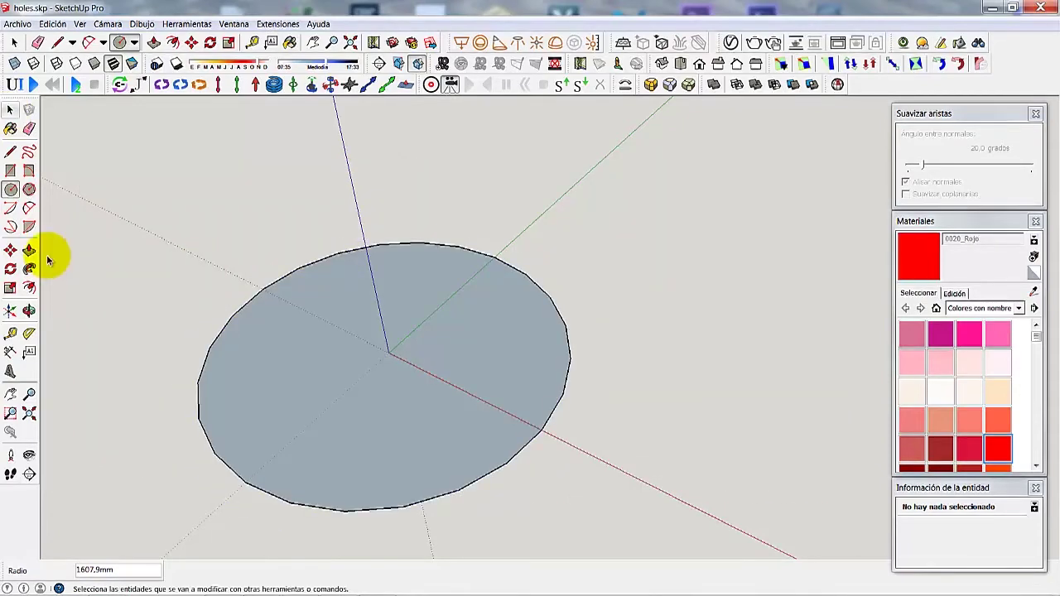
left_click(28, 250)
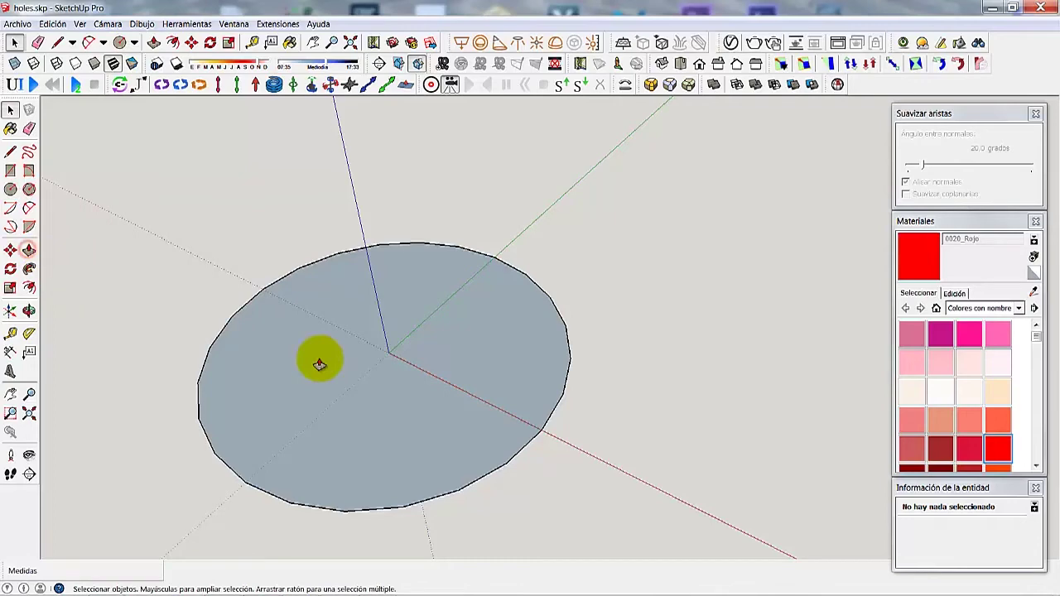
left_click(517, 373)
- Orbit around the disc and retry Push/Pull on its face, leaving it flat
left_click(28, 313)
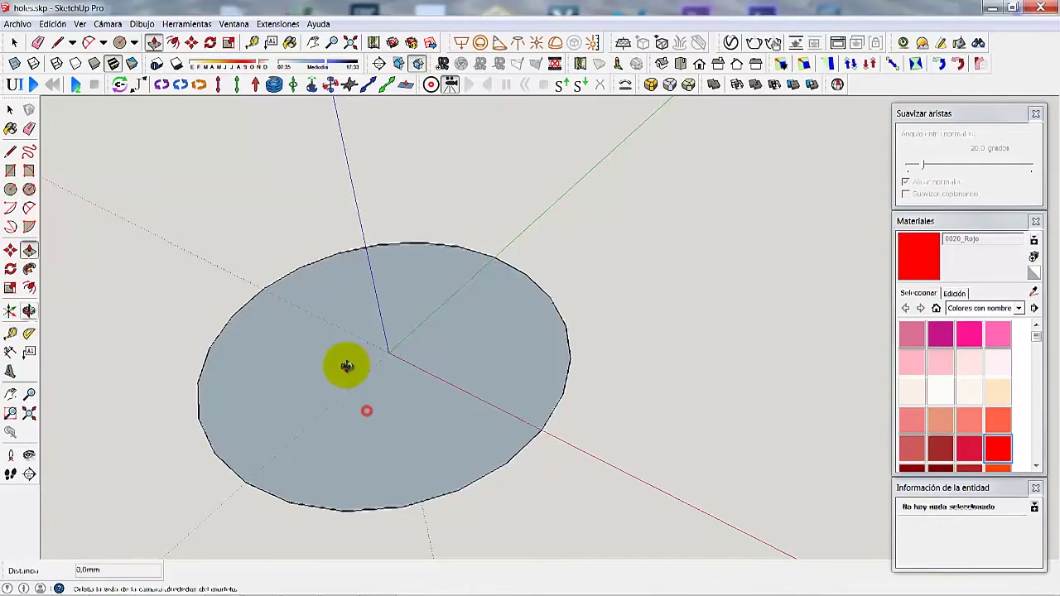
mouse_move(347, 367)
left_mouse_down()
mouse_move(508, 394)
mouse_move(328, 445)
mouse_move(8, 110)
left_mouse_up()
left_click(7, 110)
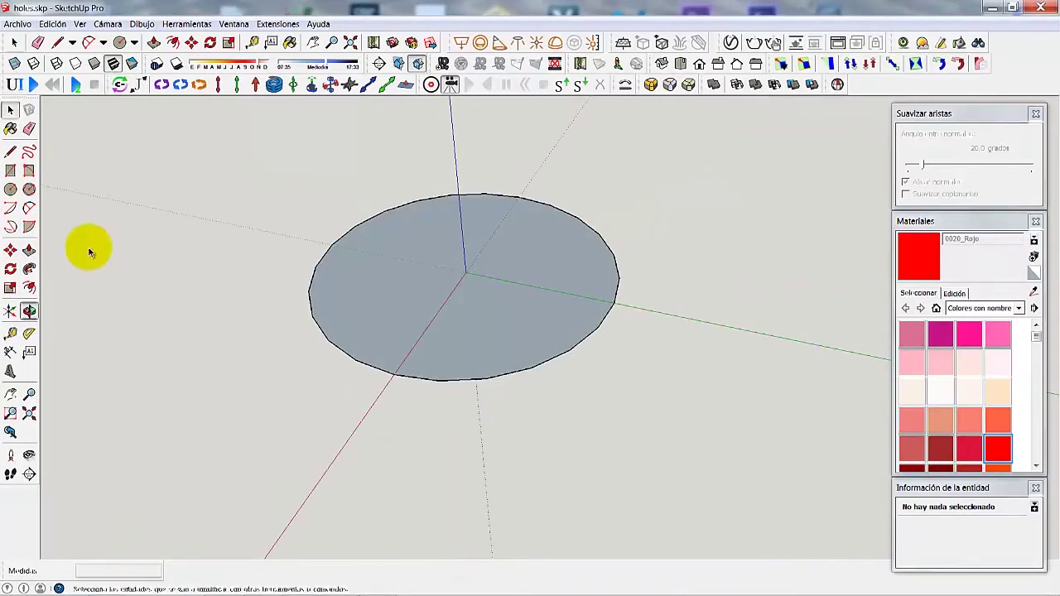
left_click(30, 191)
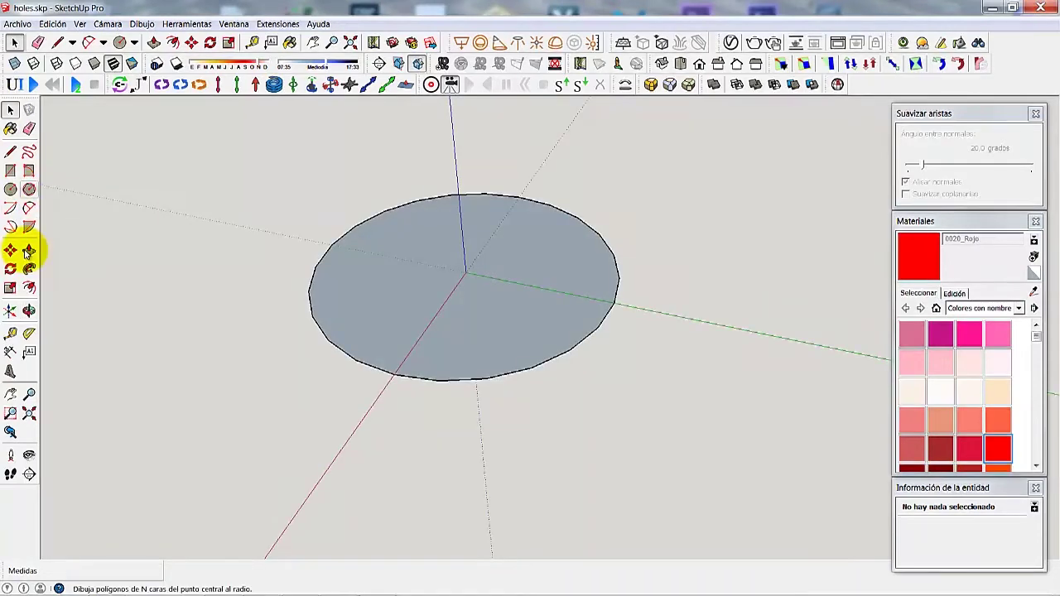
left_click(28, 251)
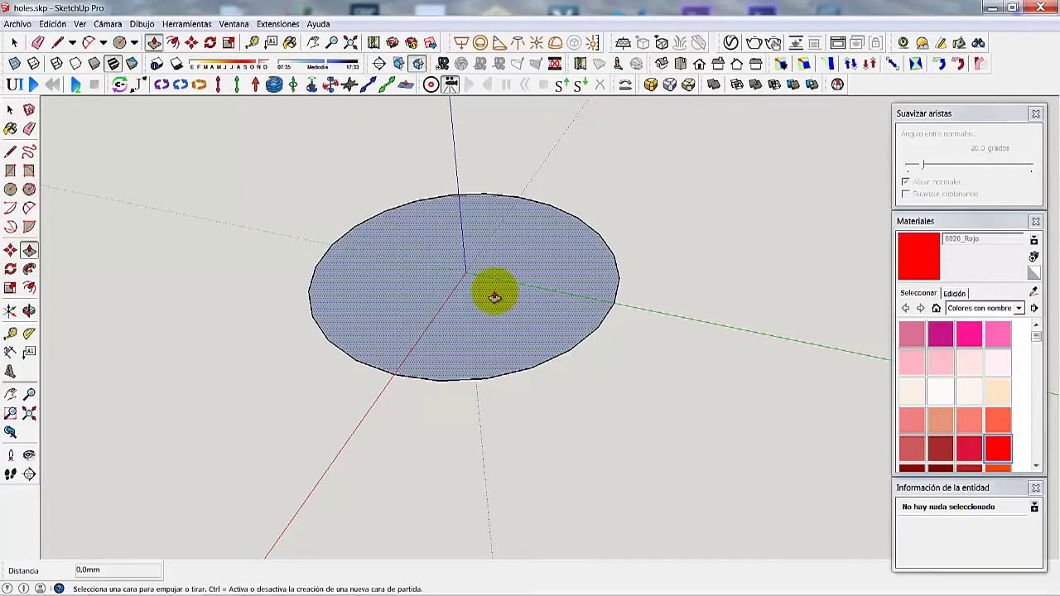
left_click(493, 296)
middle_click_drag(461, 179, 477, 311)
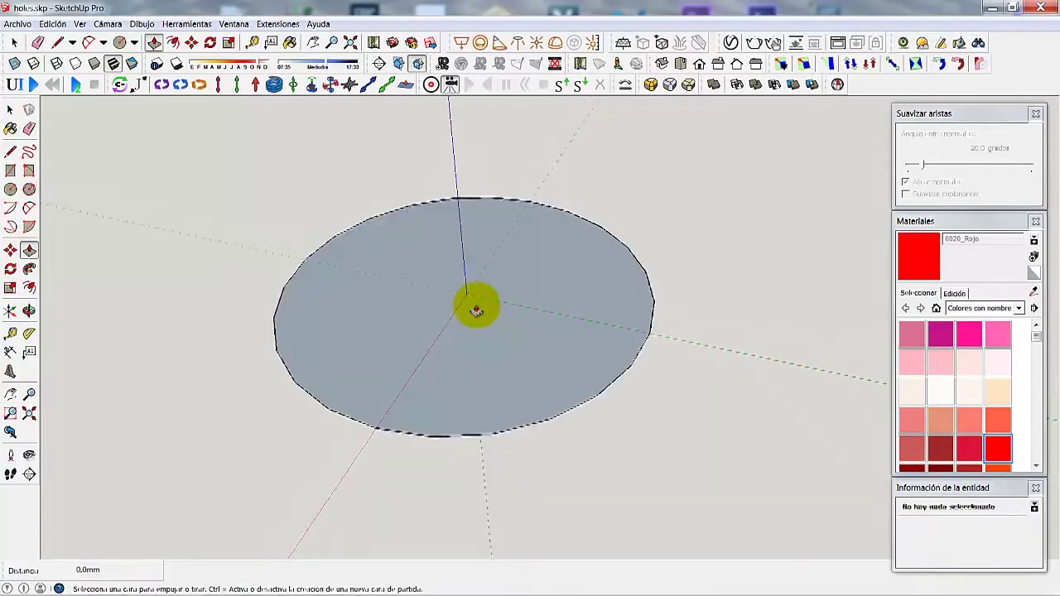
left_click(500, 346)
scroll(500, 345, "down", 3)
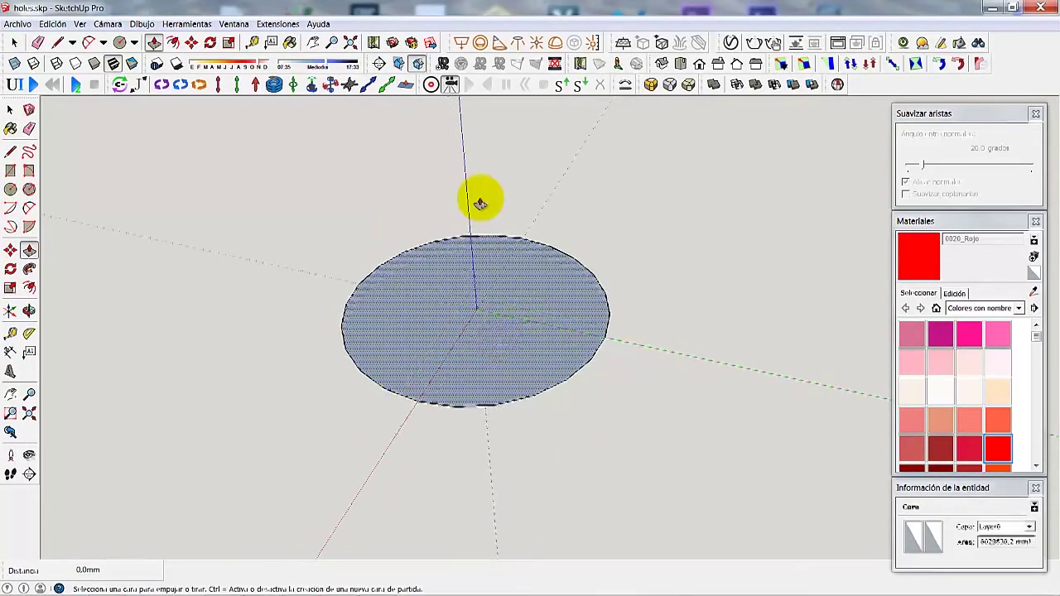
middle_click_drag(481, 203, 526, 320)
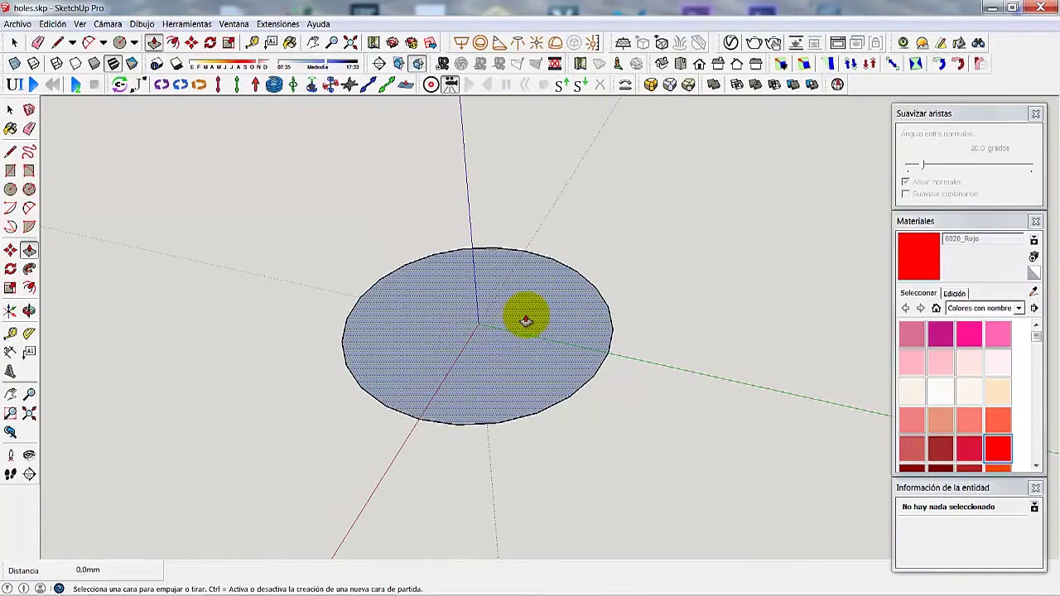
left_click(493, 333)
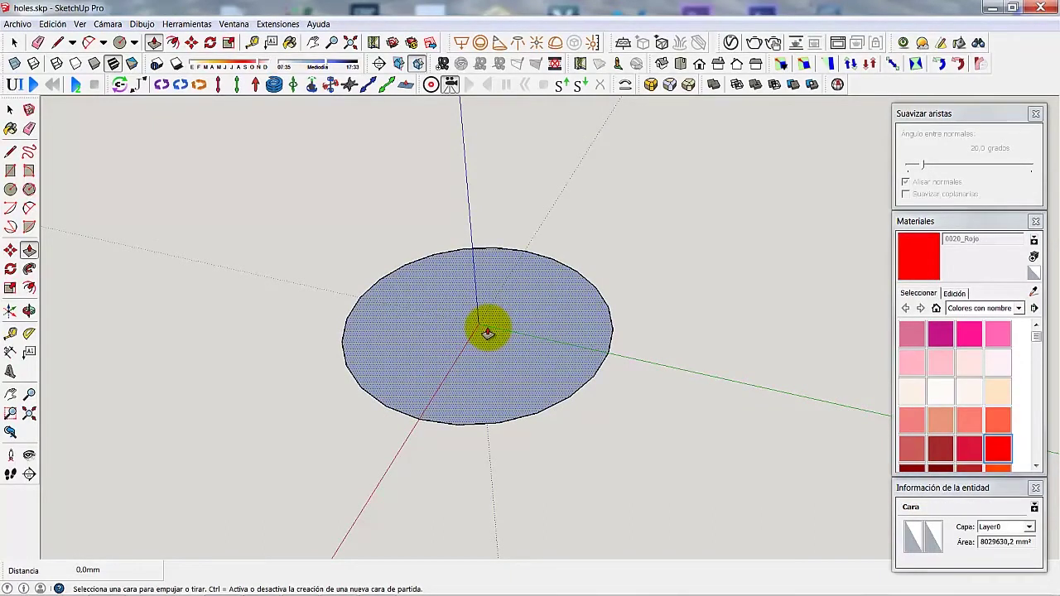
left_click(15, 112)
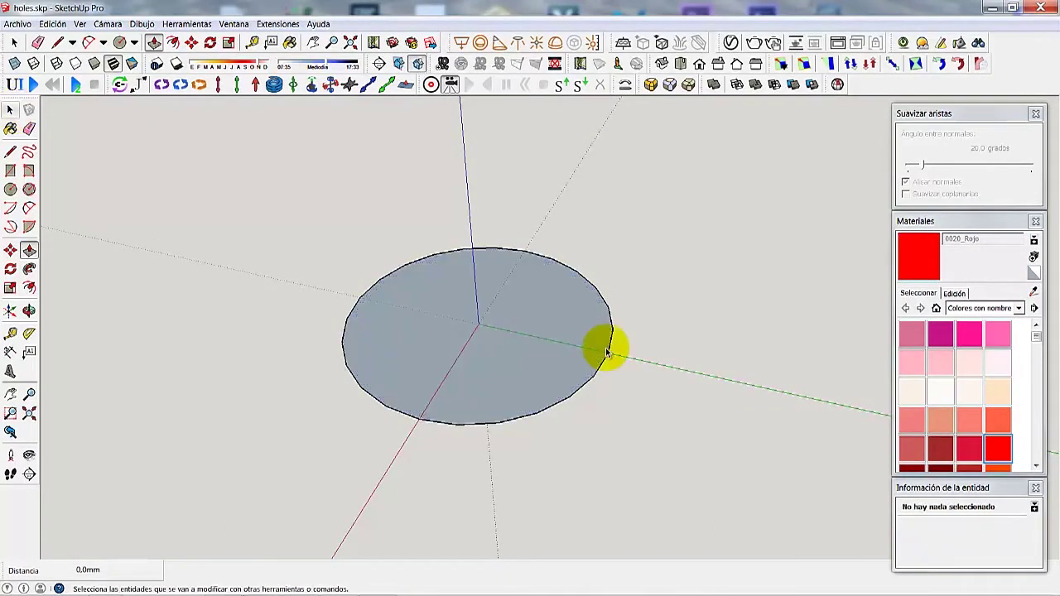
- Select the circle's edge and change Segmentos in Entity Info from 24 to 60
key("space")
left_click(611, 351)
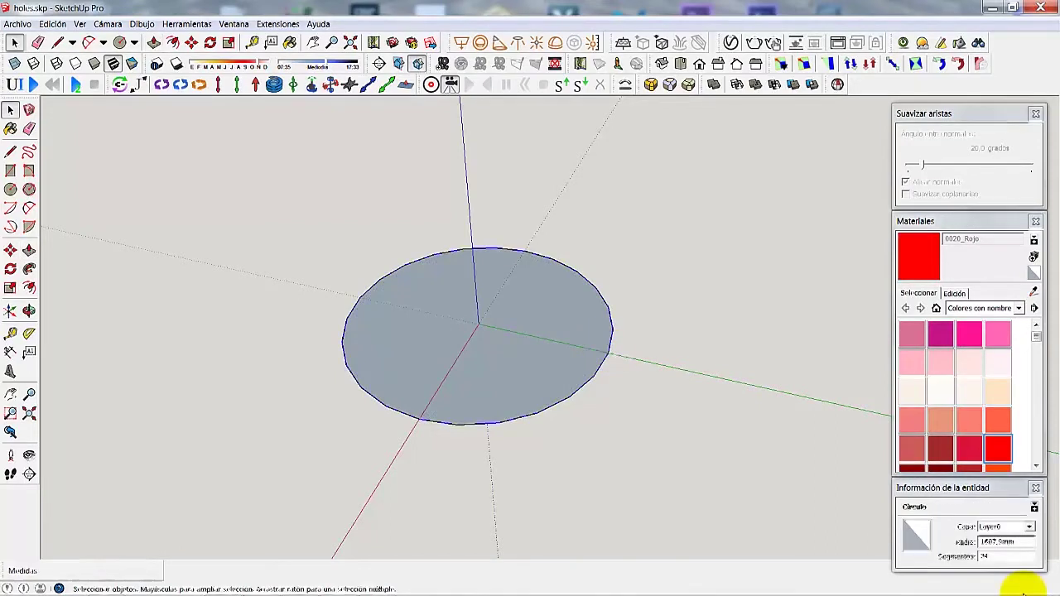
left_click(925, 561)
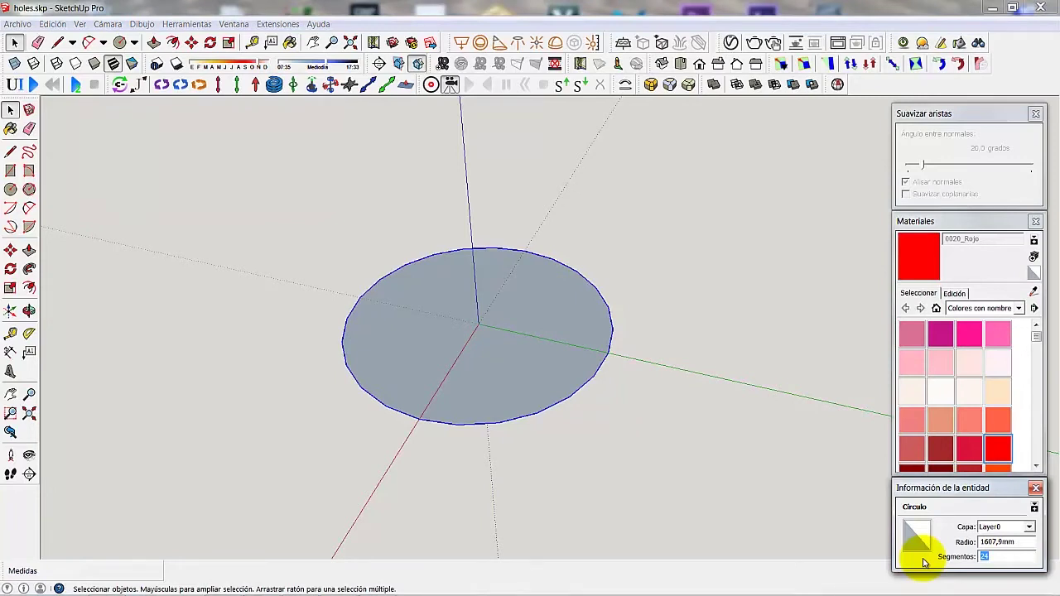
type("60")
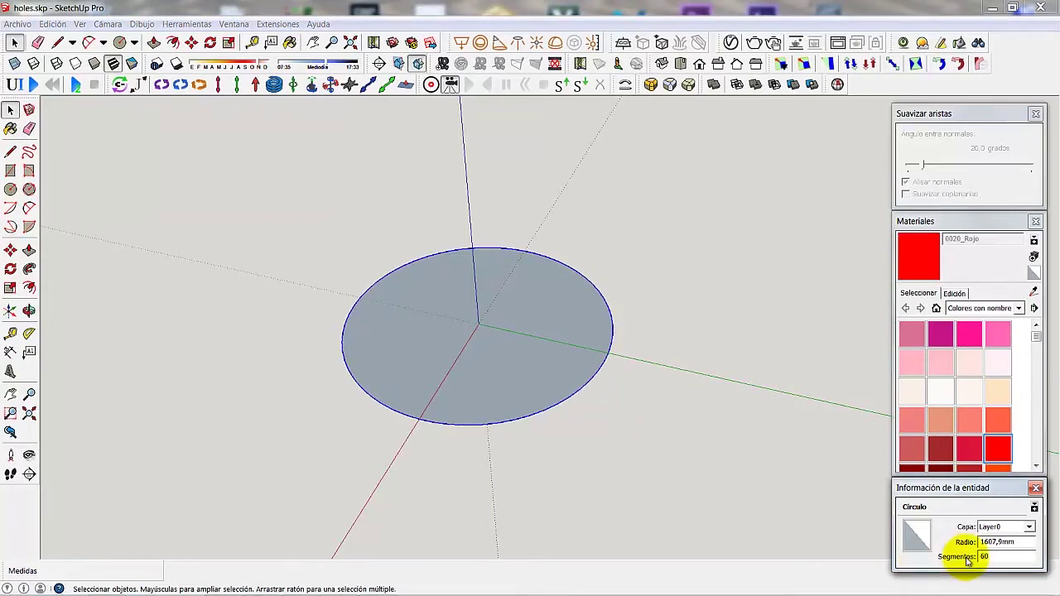
key("Return")
left_click(10, 353)
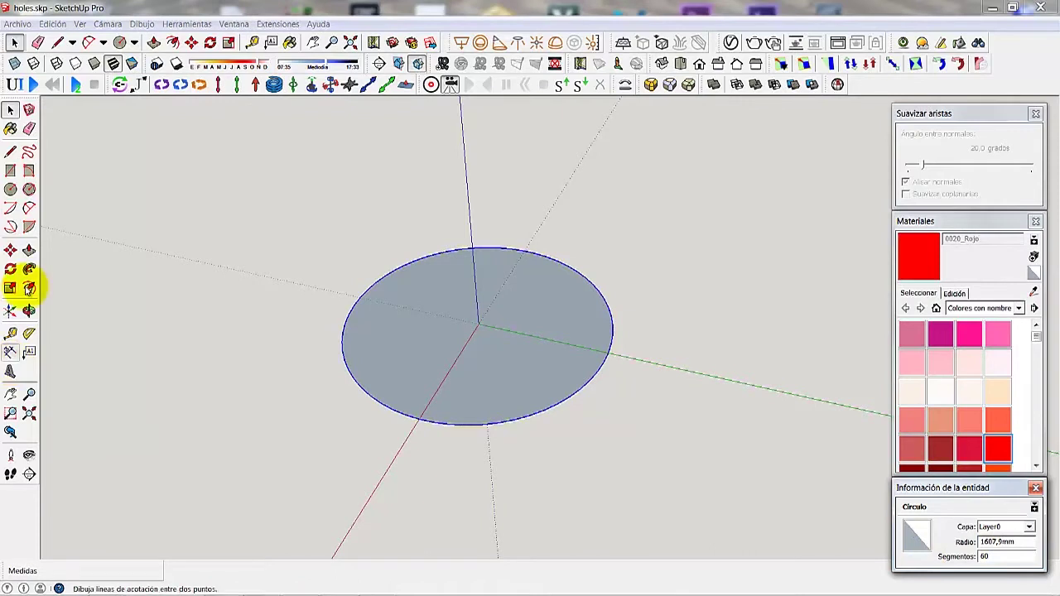
left_click(29, 288)
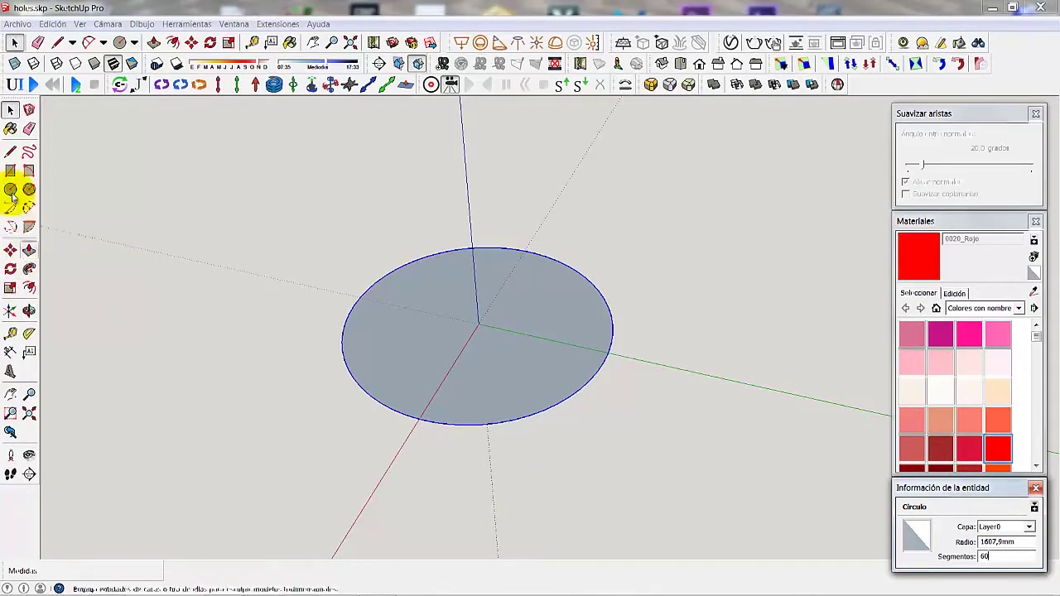
left_click(11, 189)
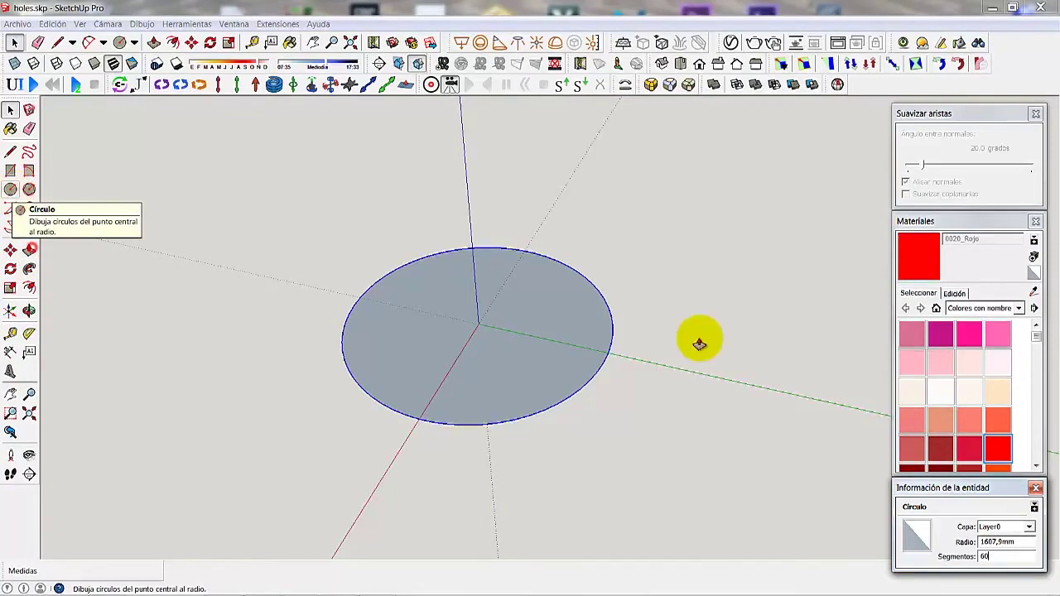
- Push/Pull the disc up to 1435,5mm, then undo back to a flat disc
key("p")
left_click_drag(500, 251, 497, 121)
left_click_drag(506, 225, 506, 225)
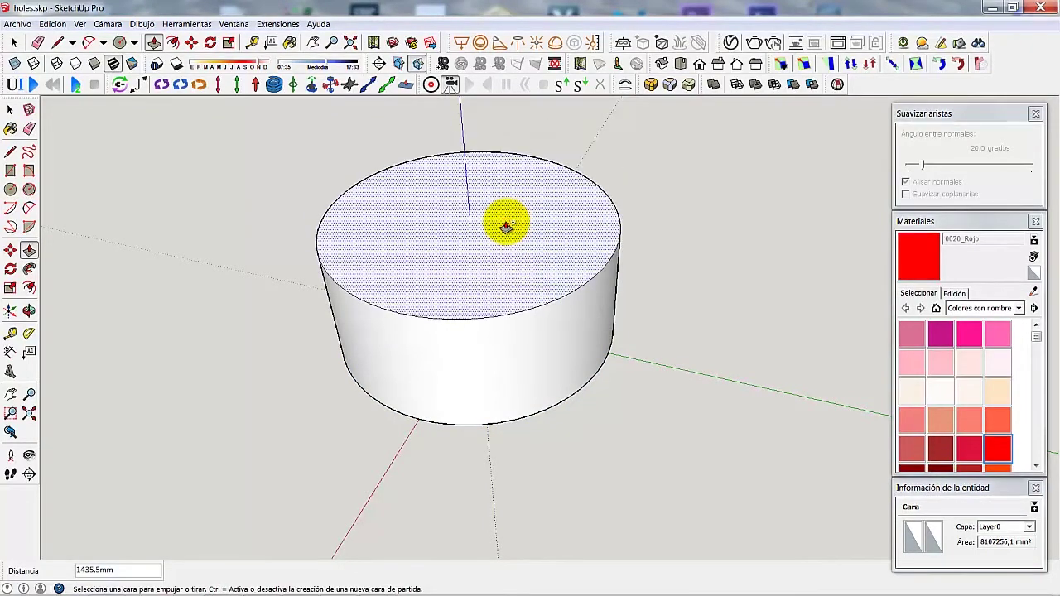
key("ctrl+z")
key("ctrl+z")
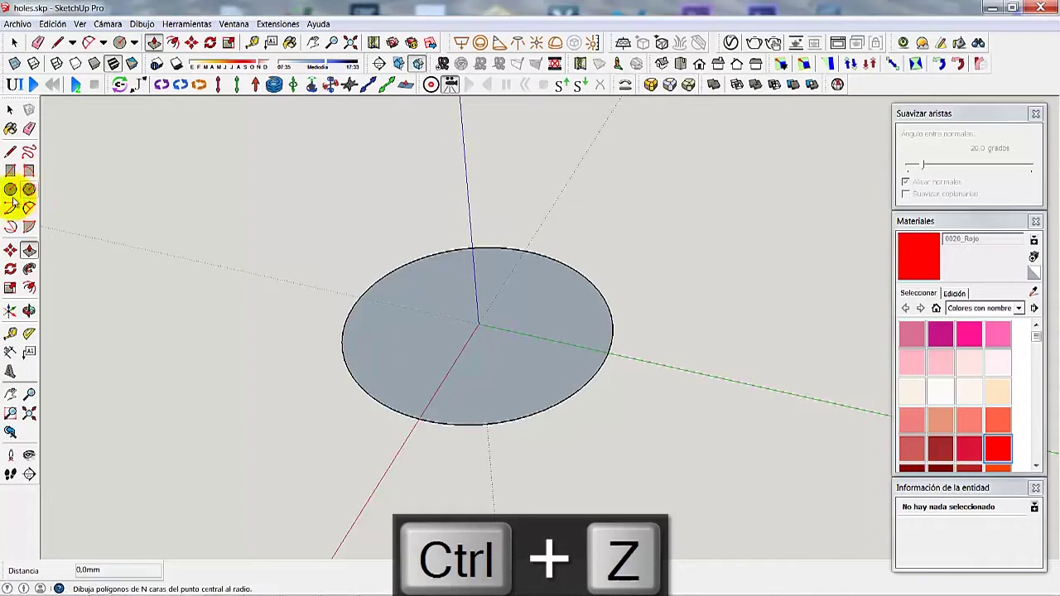
- Offset the disc edge inward to a small circle and delete its face, leaving a ring
left_click(10, 190)
left_click(30, 287)
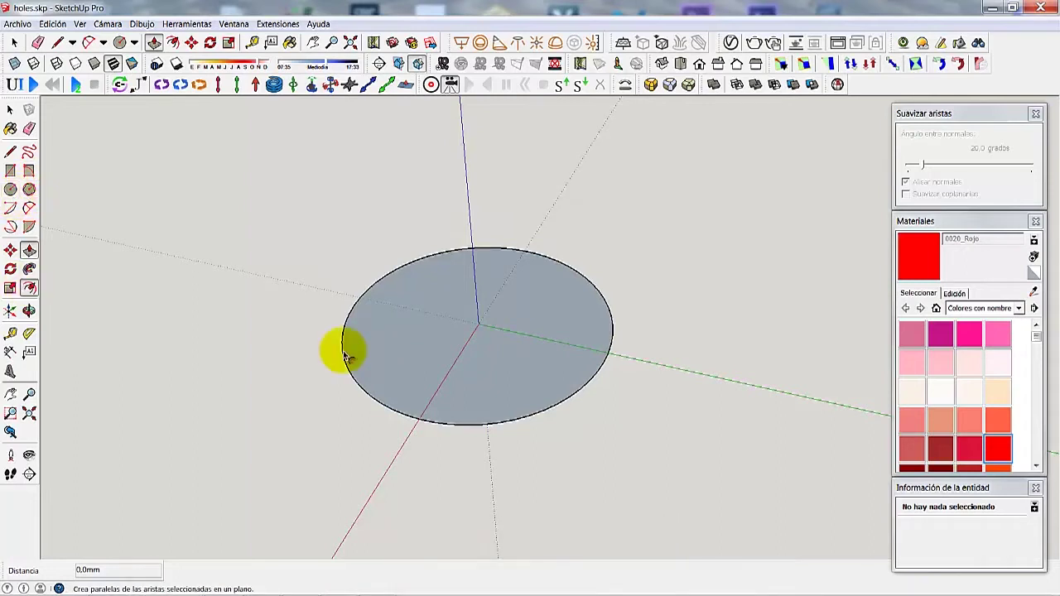
left_click(343, 352)
left_click_drag(425, 331, 461, 316)
left_click(11, 112)
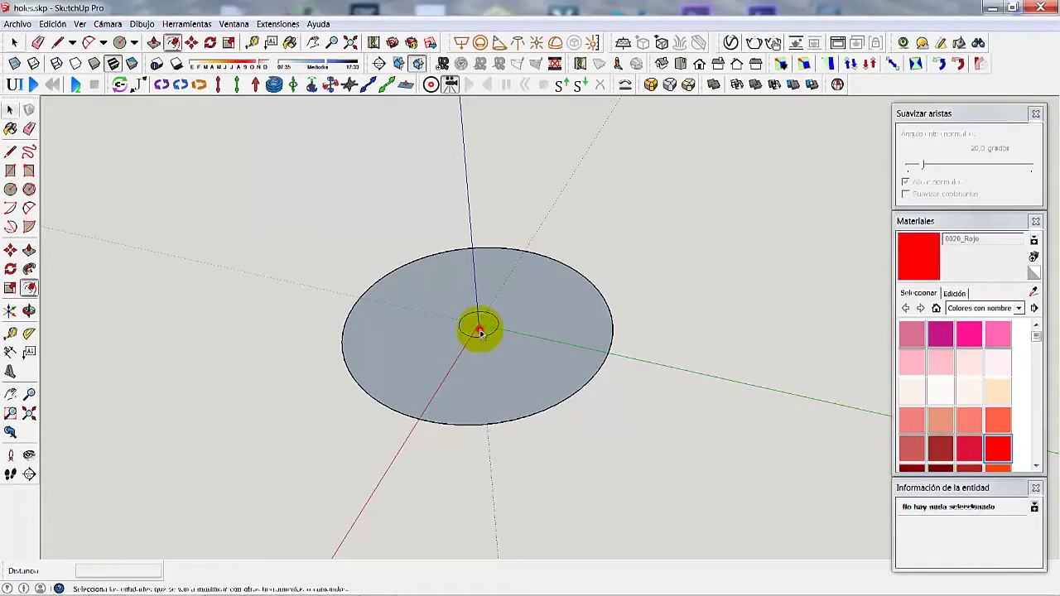
left_click(480, 328)
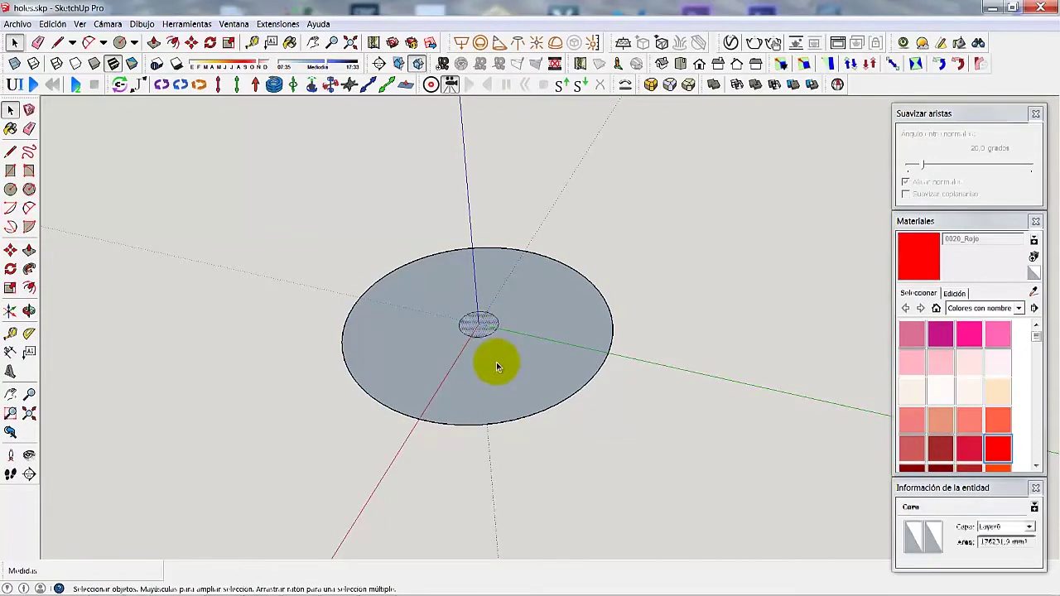
key("Delete")
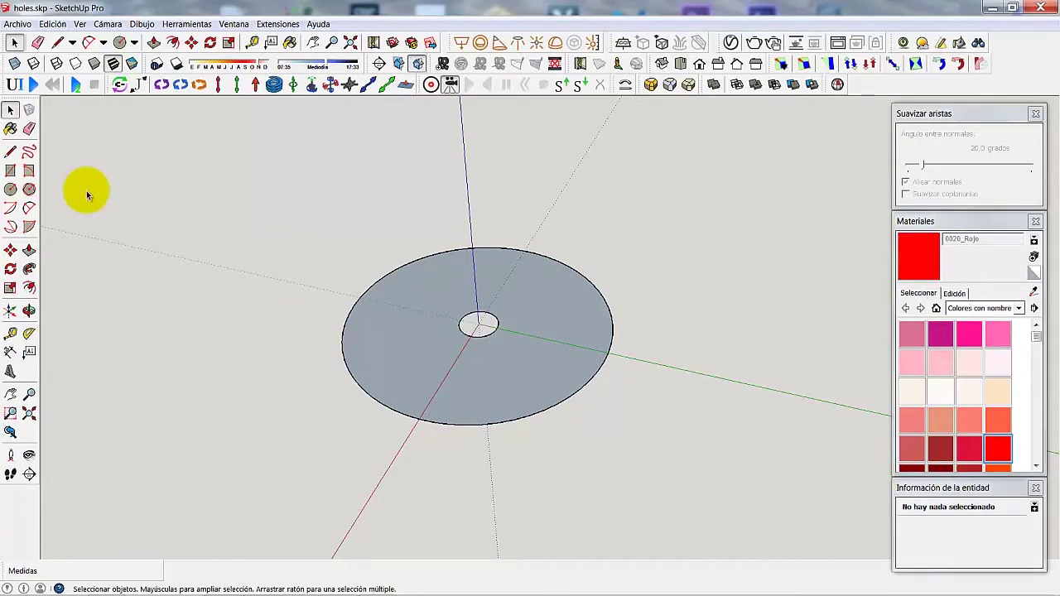
scroll(87, 190, "down", 3)
left_click(15, 170)
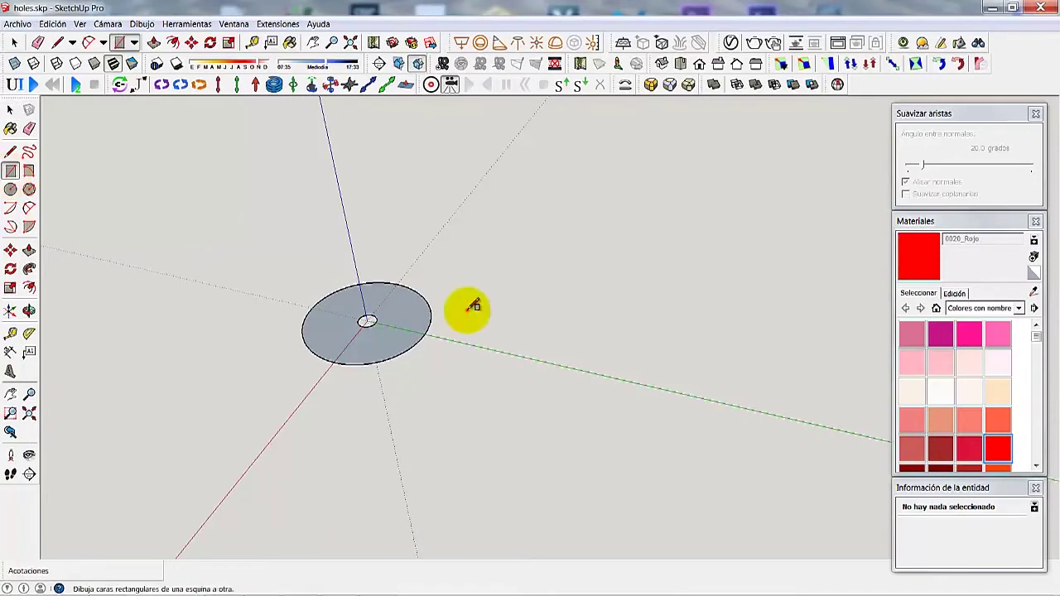
- Draw a flat rectangle face beside the disc
left_click(558, 428)
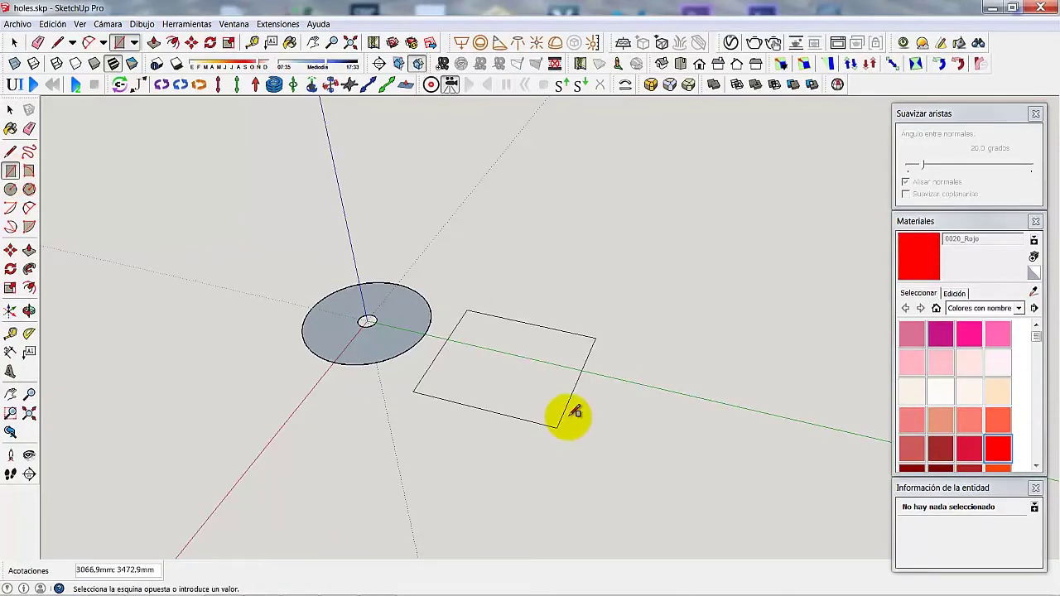
key("Return")
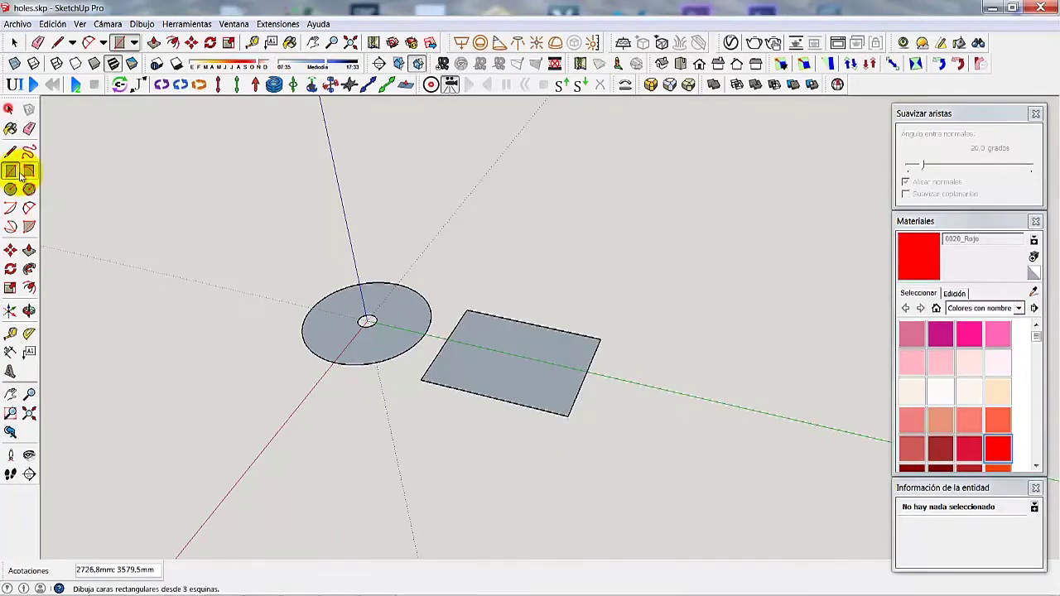
key("space")
- Offset the rectangle inward and delete the inner face to cut a rectangular hole
left_click(29, 287)
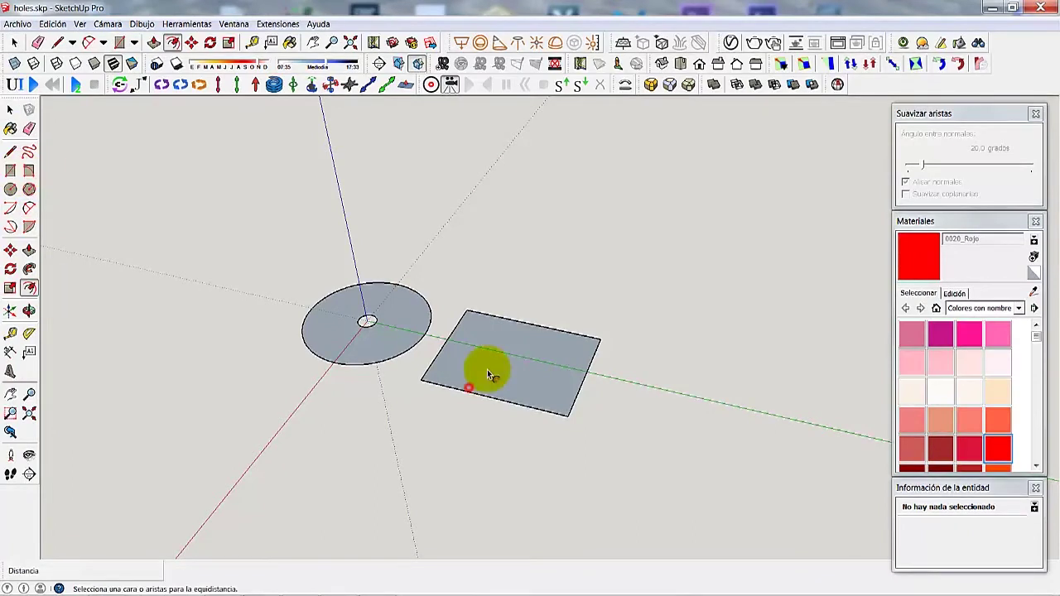
left_click(487, 369)
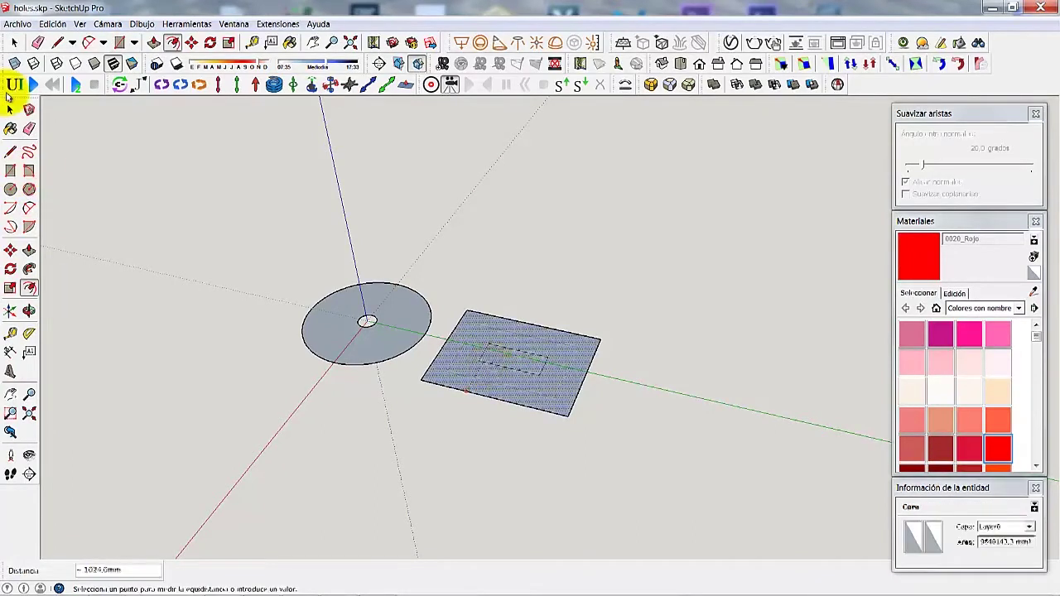
left_click(529, 348)
key("space")
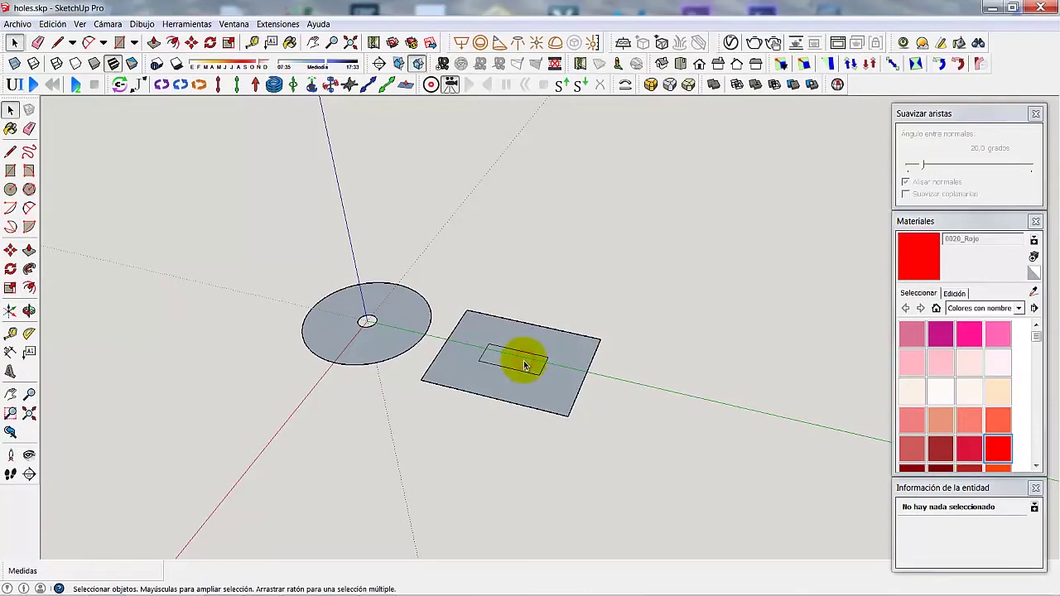
left_click(524, 365)
key("Delete")
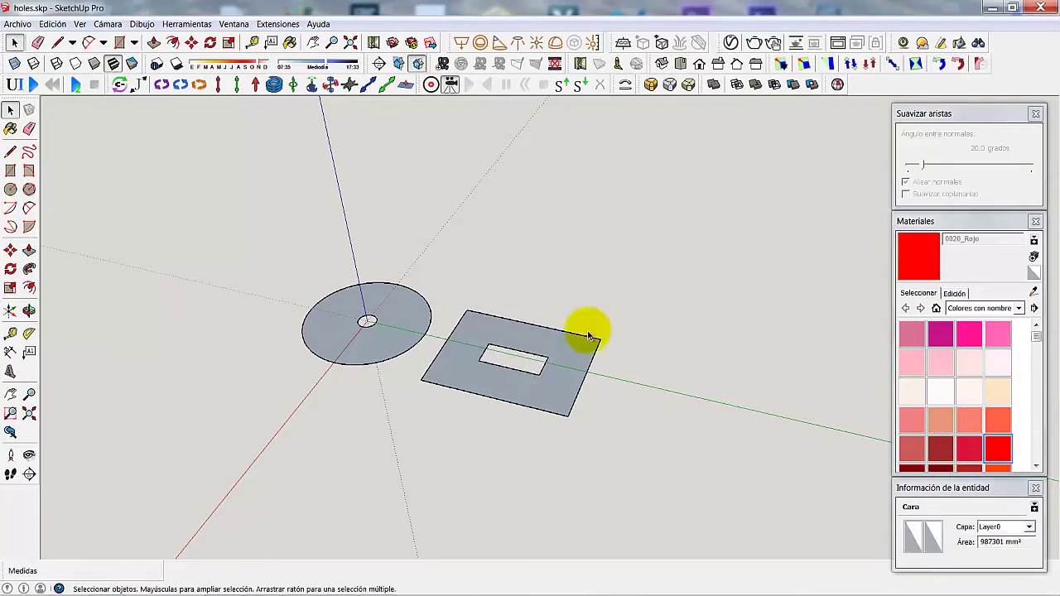
left_click(589, 335)
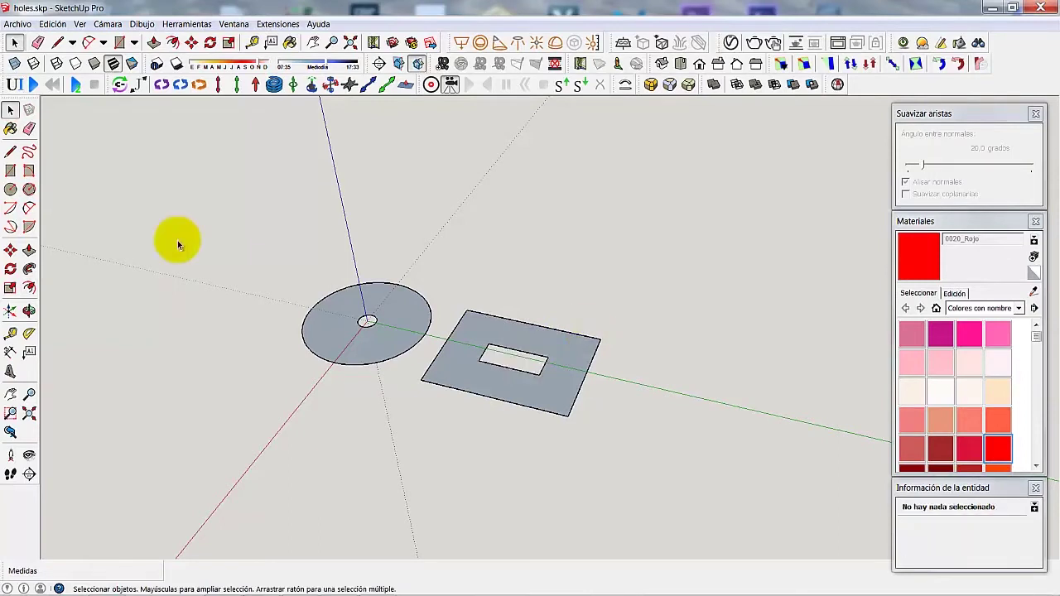
- Draw a large disc centred on the red axis
left_click(11, 189)
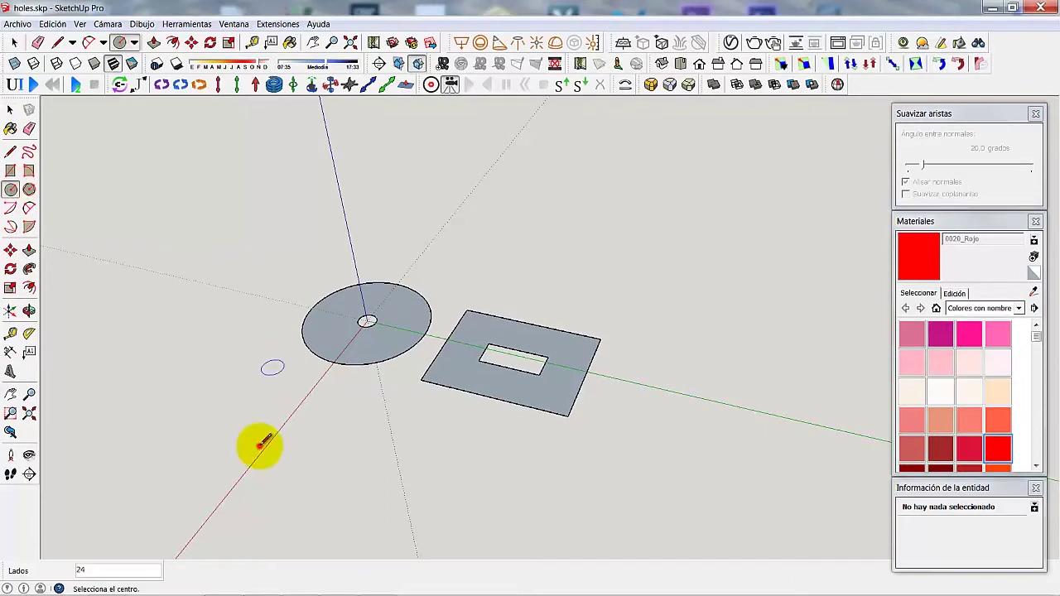
left_click(260, 445)
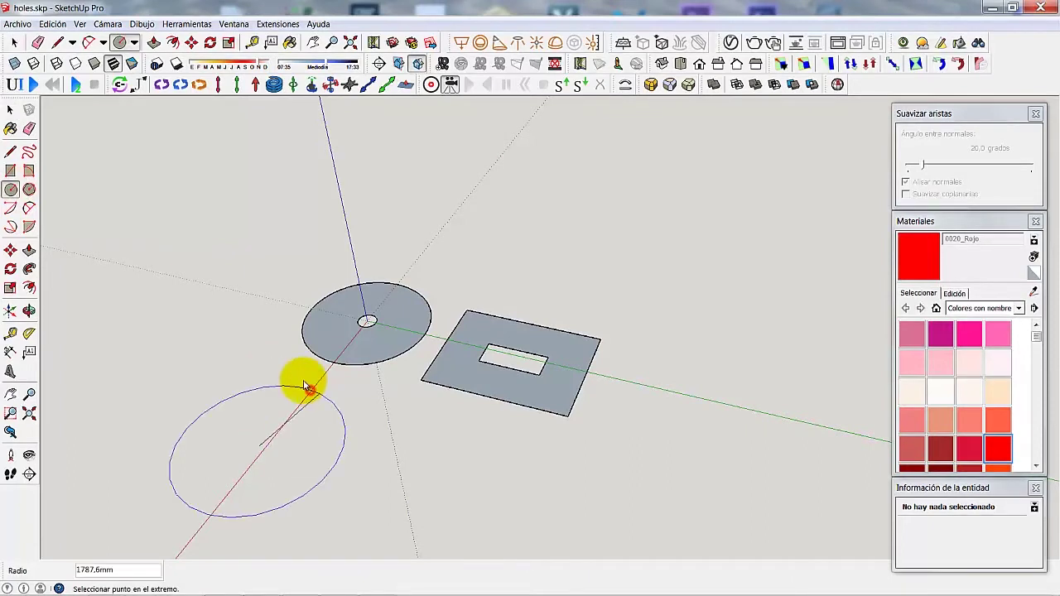
left_click(307, 386)
left_click(12, 110)
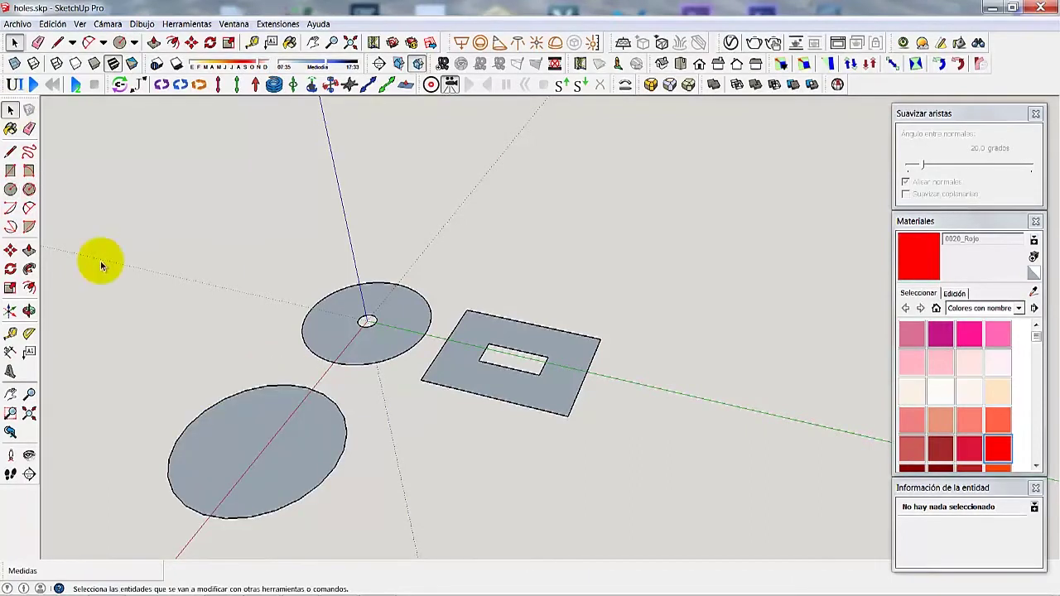
- Draw two small circles inside the disc, one near its top and one lower down
left_click(10, 190)
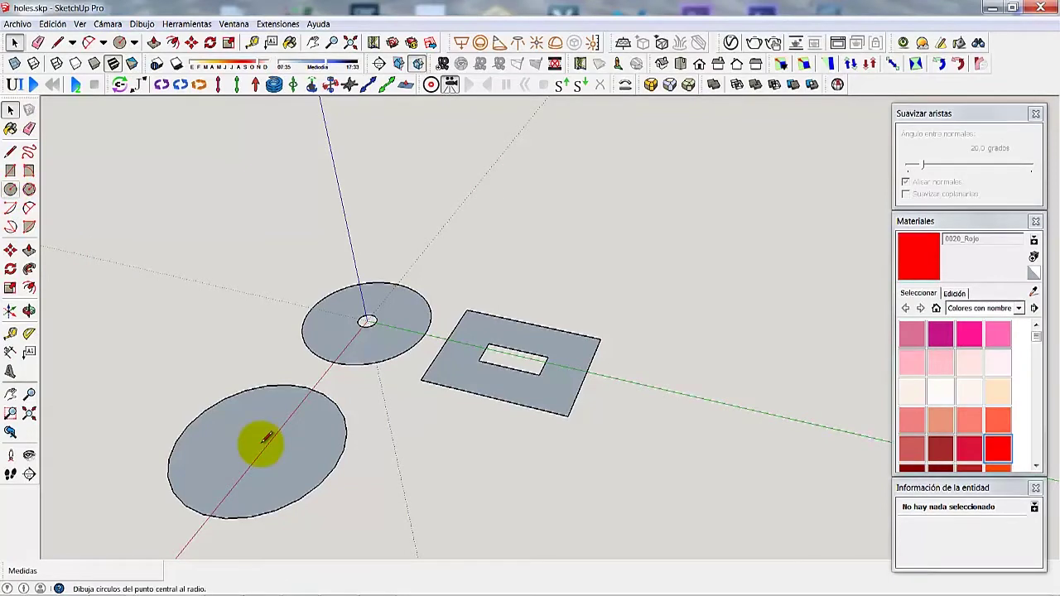
left_click(258, 445)
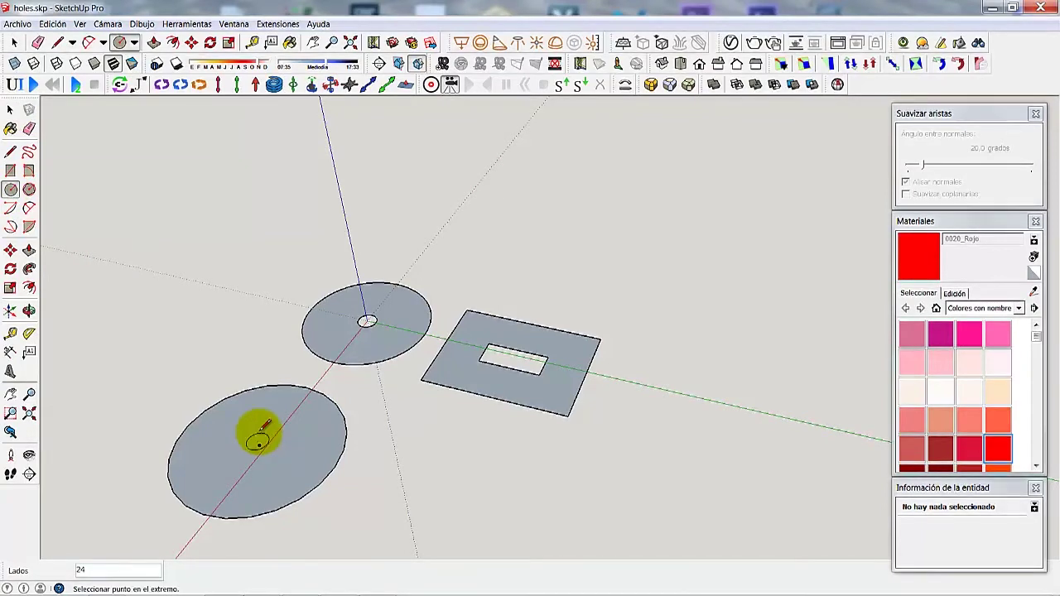
left_click(298, 475)
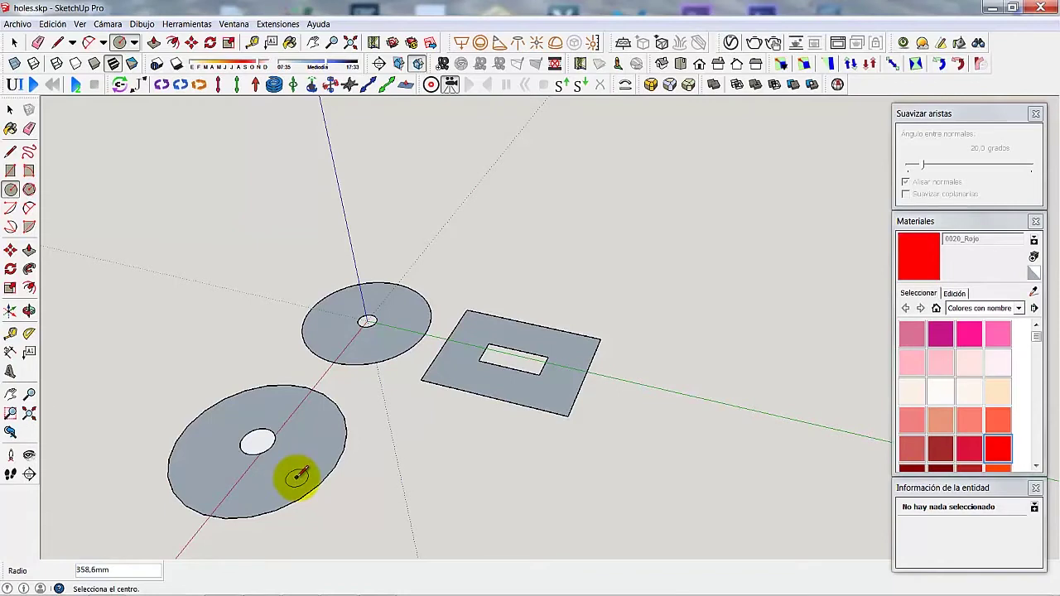
key("ctrl+z")
key("ctrl+z")
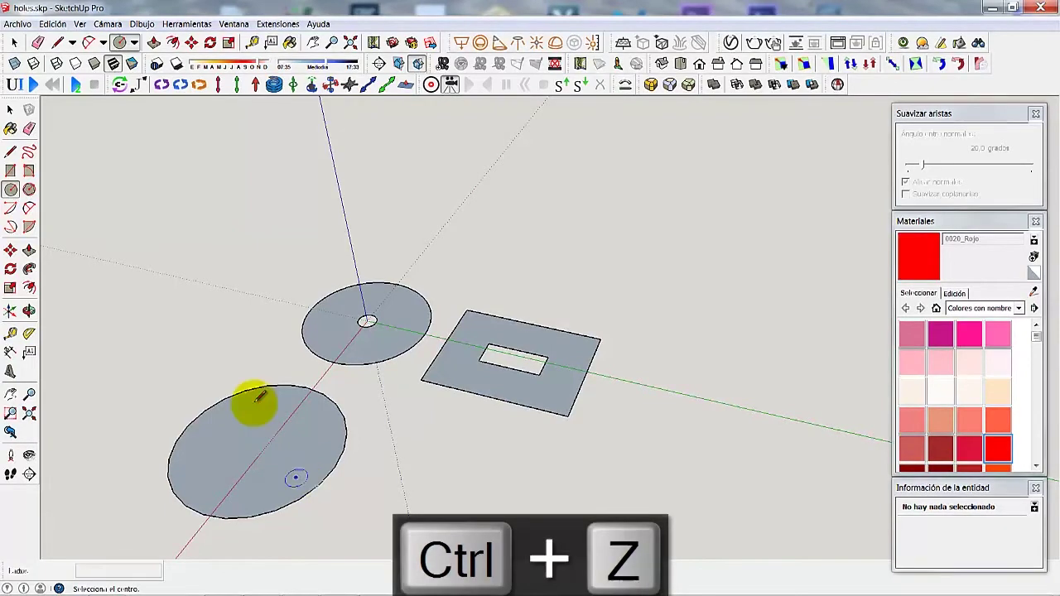
left_click(245, 406)
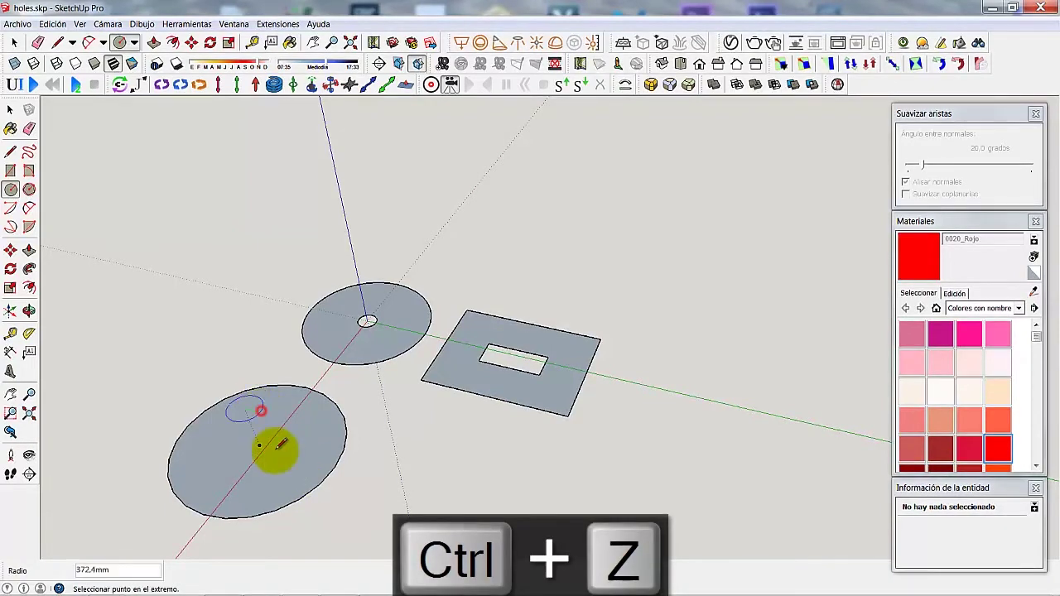
left_click(276, 450)
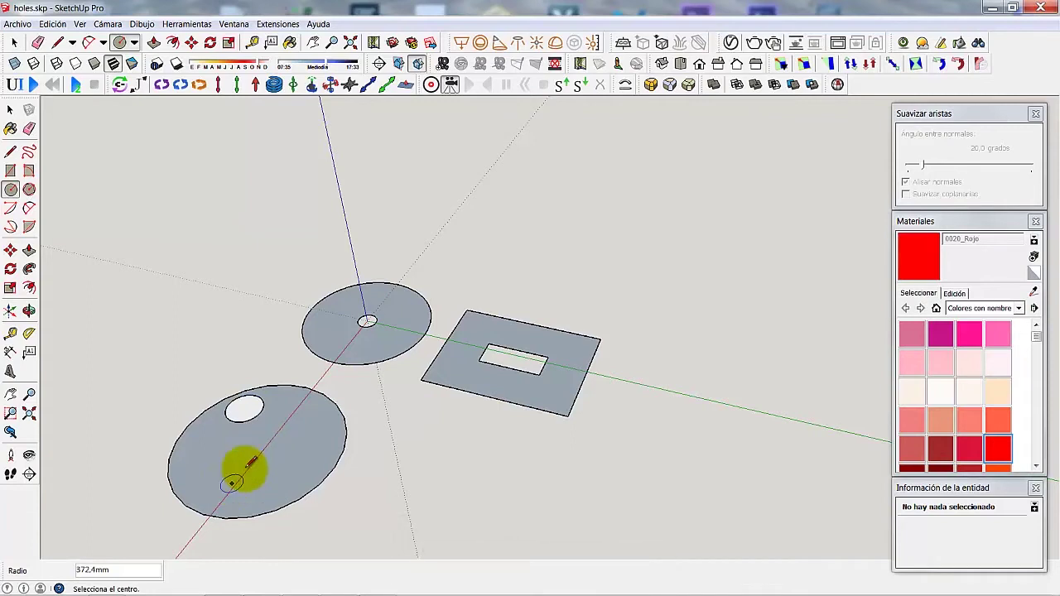
left_click(233, 481)
left_click(246, 434)
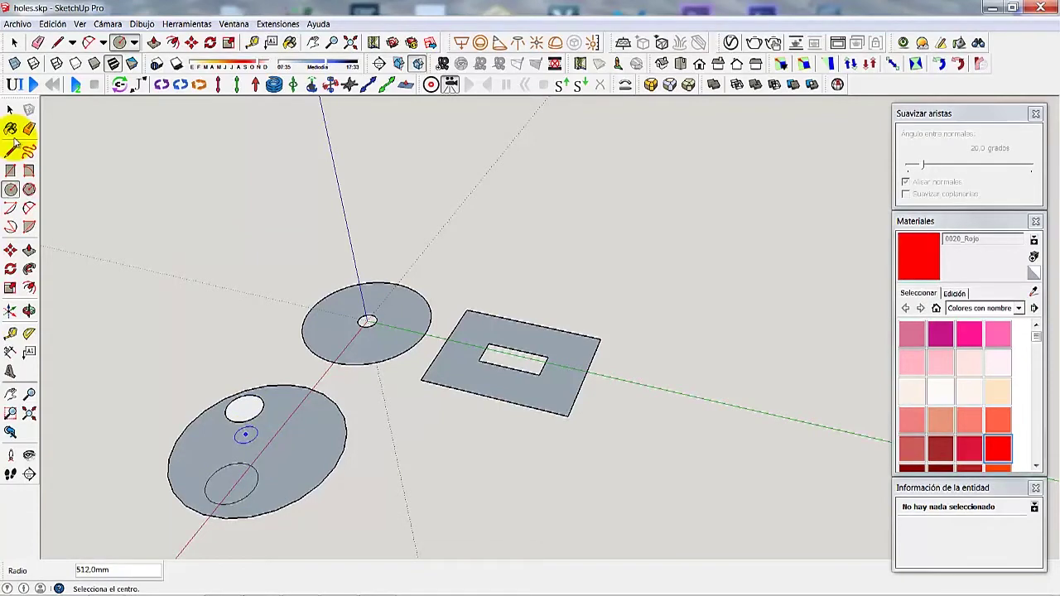
- Delete the lower small circle's face to open a hole, then reframe to show all shapes
key("space")
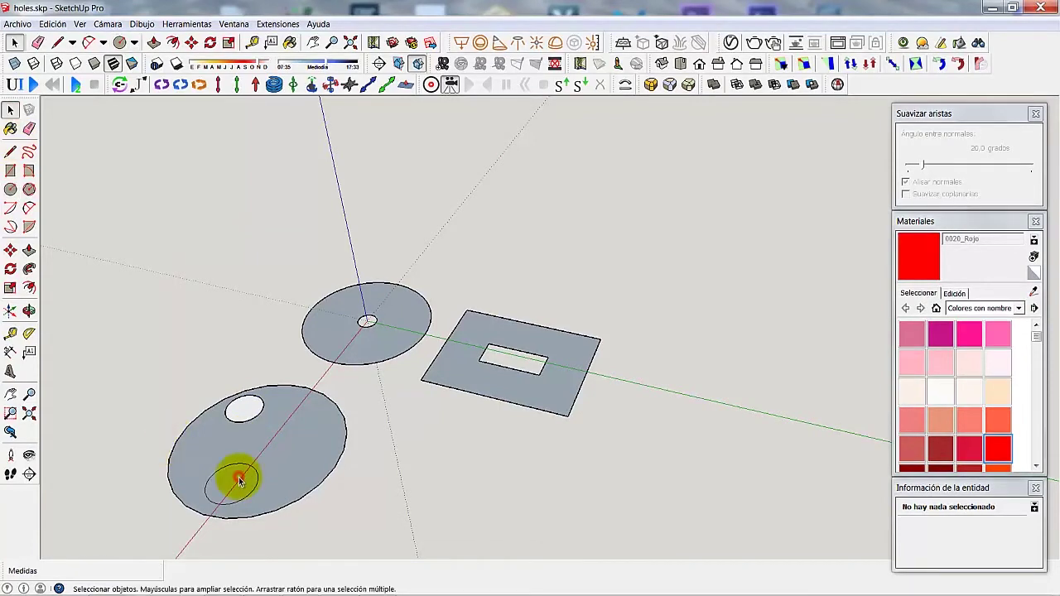
left_click(240, 481)
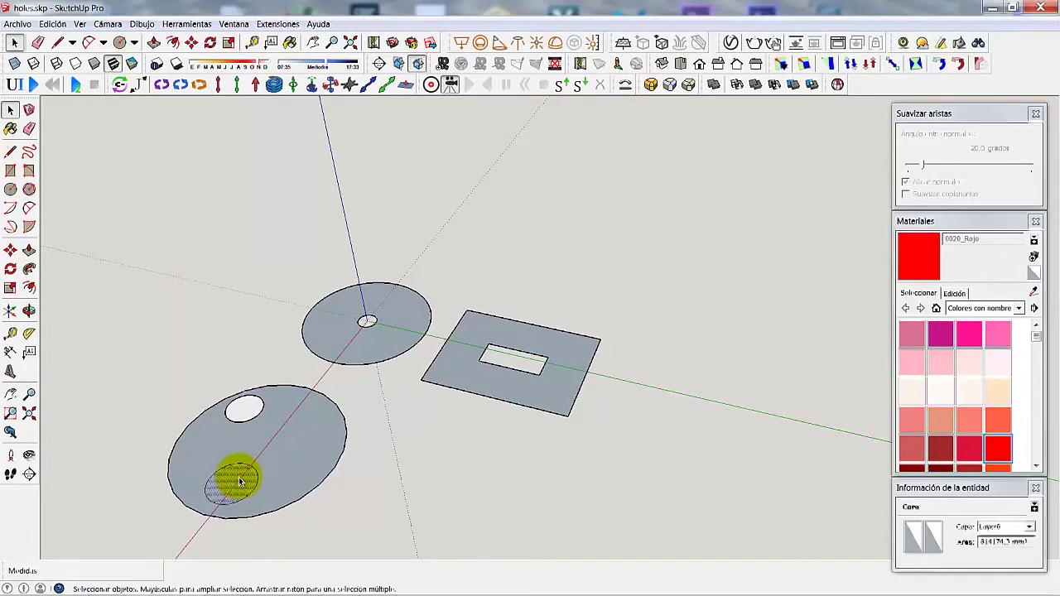
key("Delete")
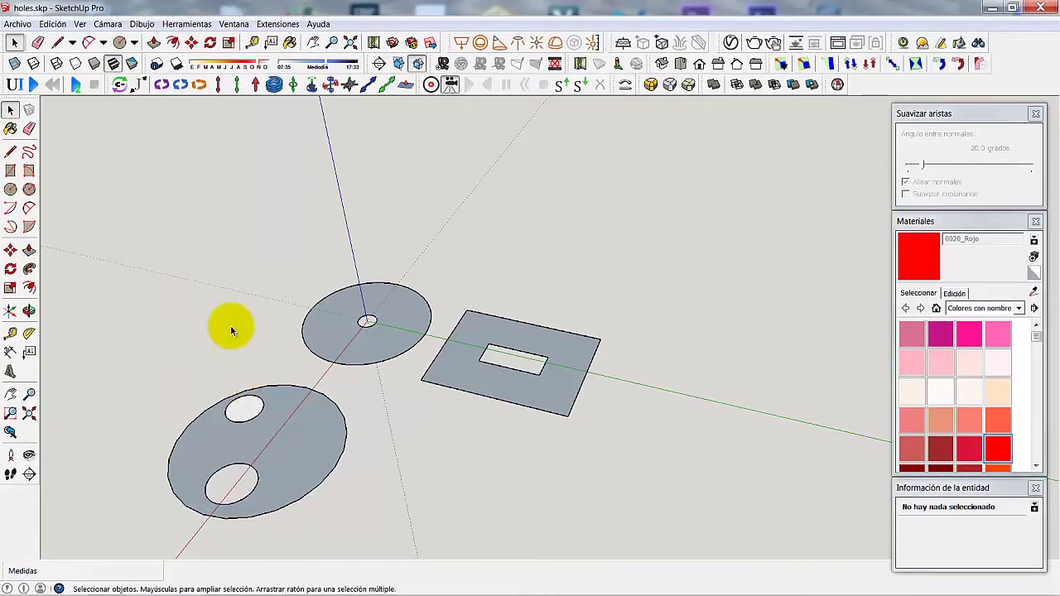
scroll(236, 327, "down", 2)
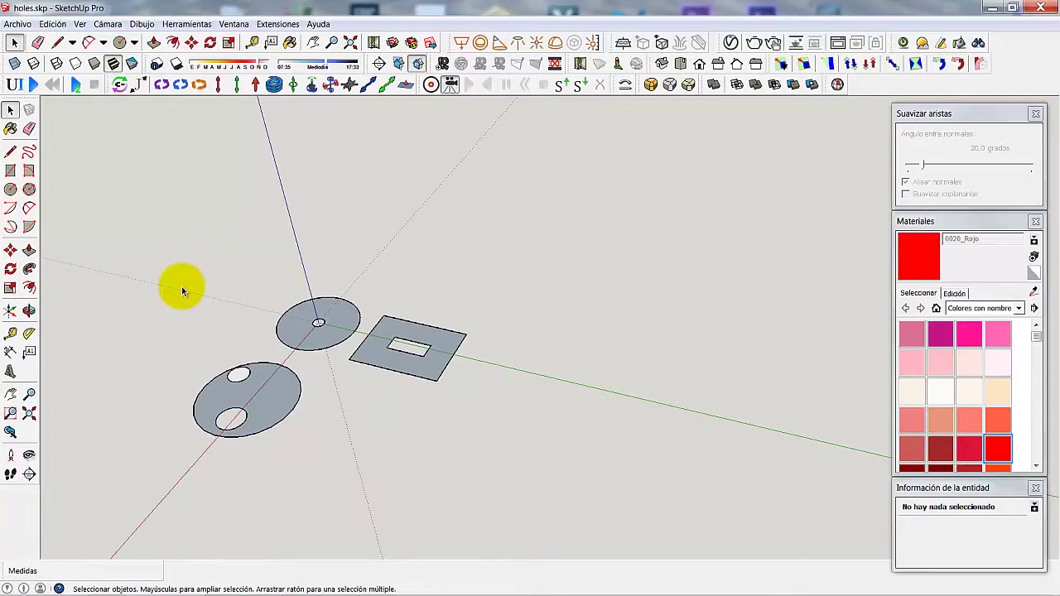
middle_click_drag(182, 287, 129, 319)
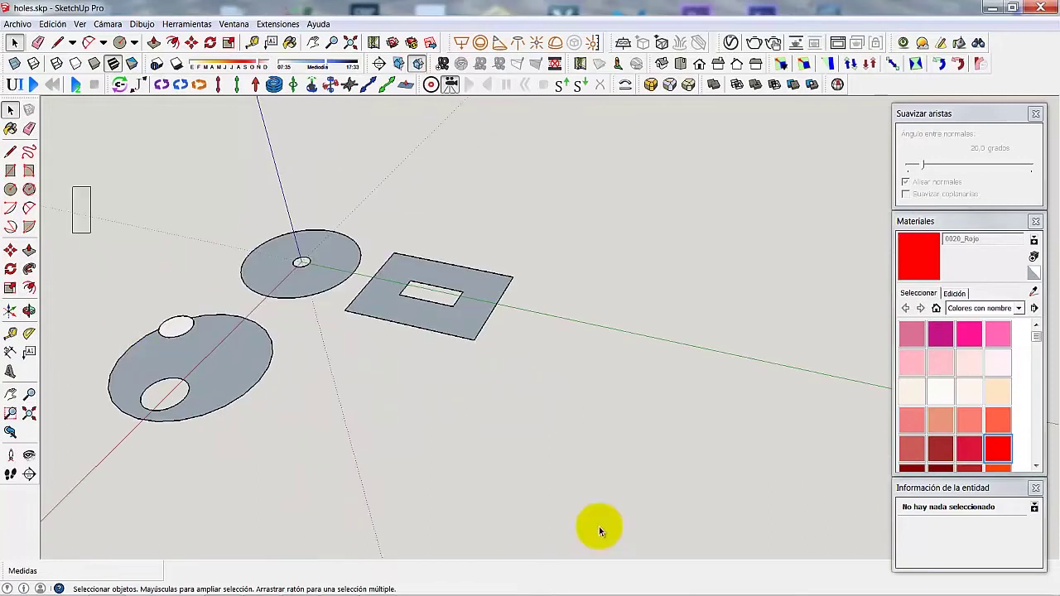
- Delete everything with Ctrl+A and draw a new circle centred on the axis origin
key("ctrl+a")
key("Delete")
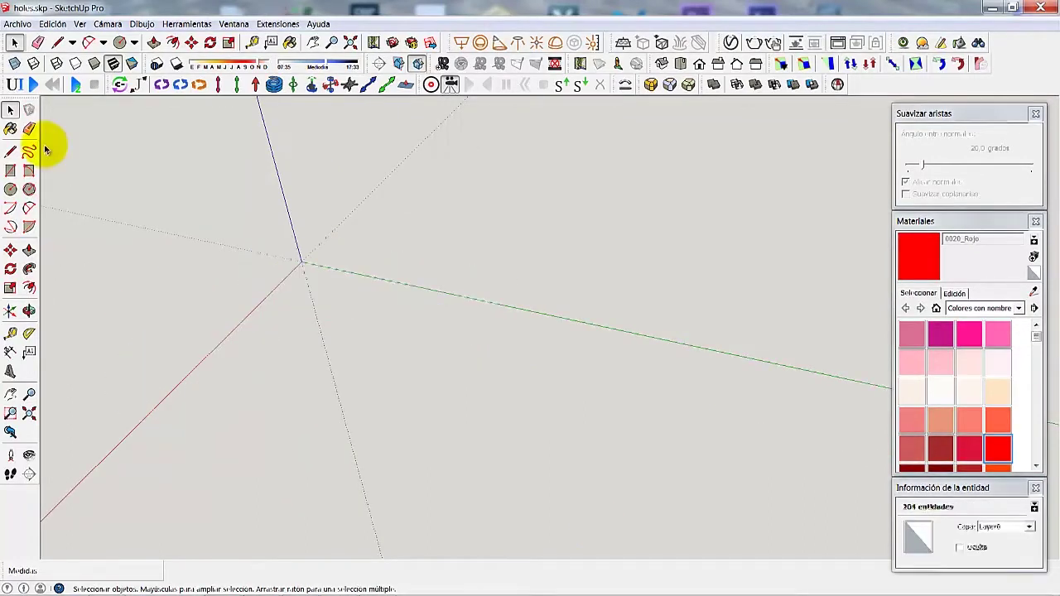
left_click(11, 192)
left_click(299, 258)
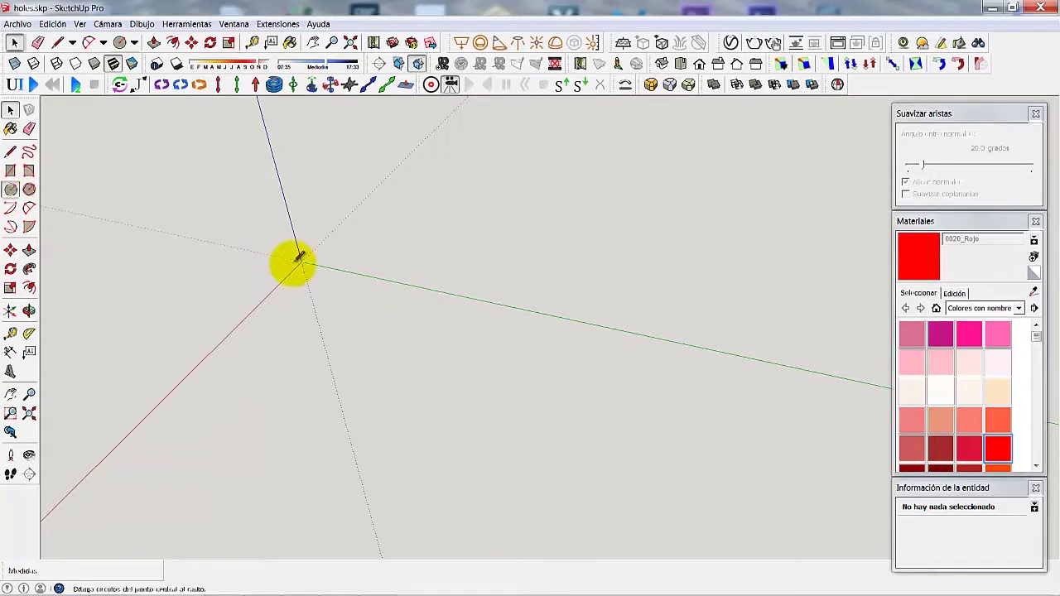
left_click(301, 263)
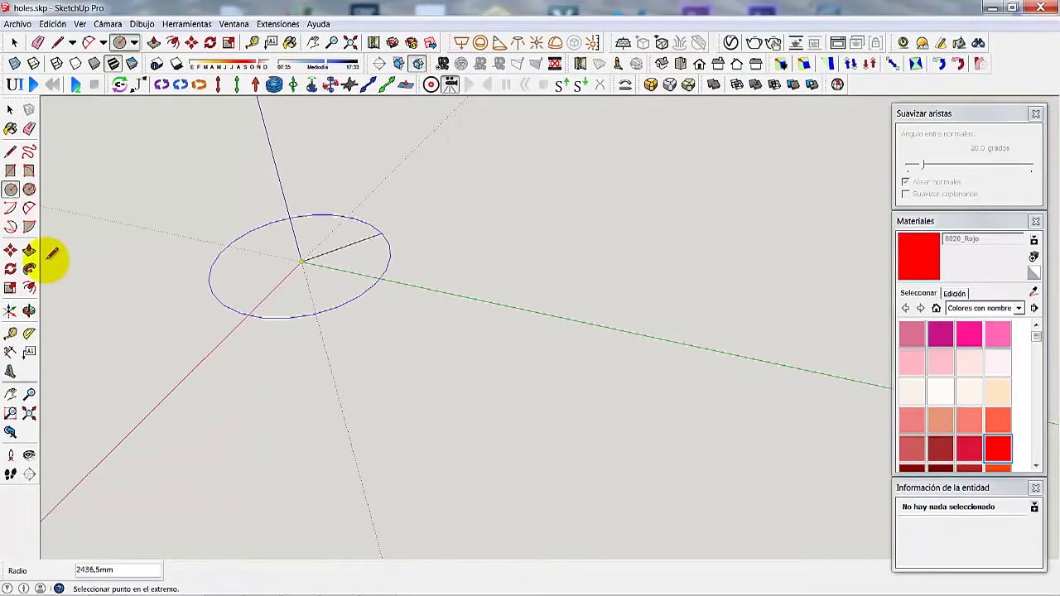
key("Return")
- Pull the circle up 3475,9mm into a cylinder and frame it in the view
key("p")
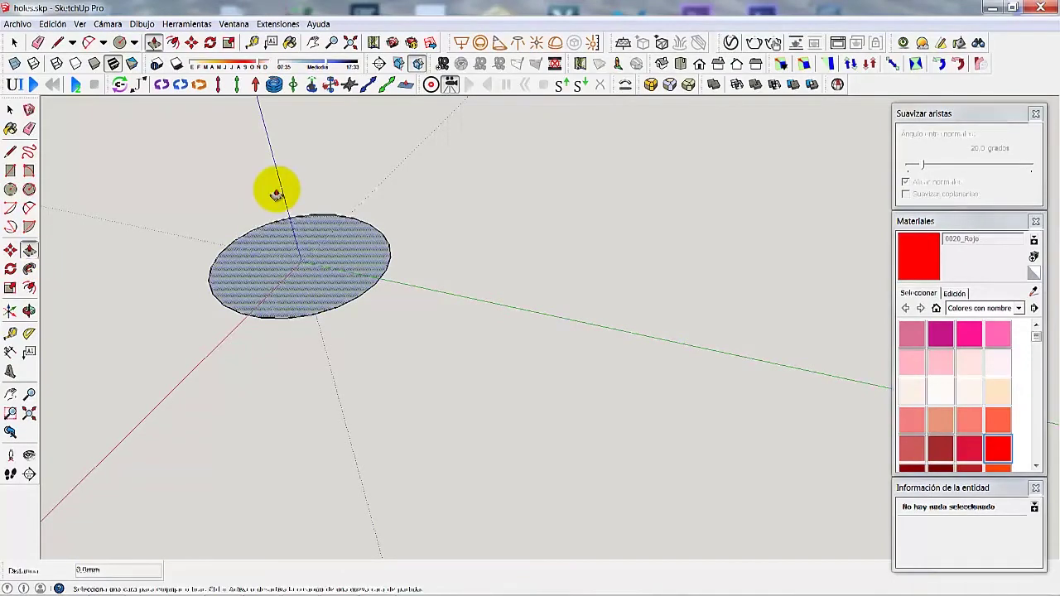
mouse_move(277, 193)
left_mouse_down()
mouse_move(100, 356)
mouse_move(127, 257)
left_mouse_up()
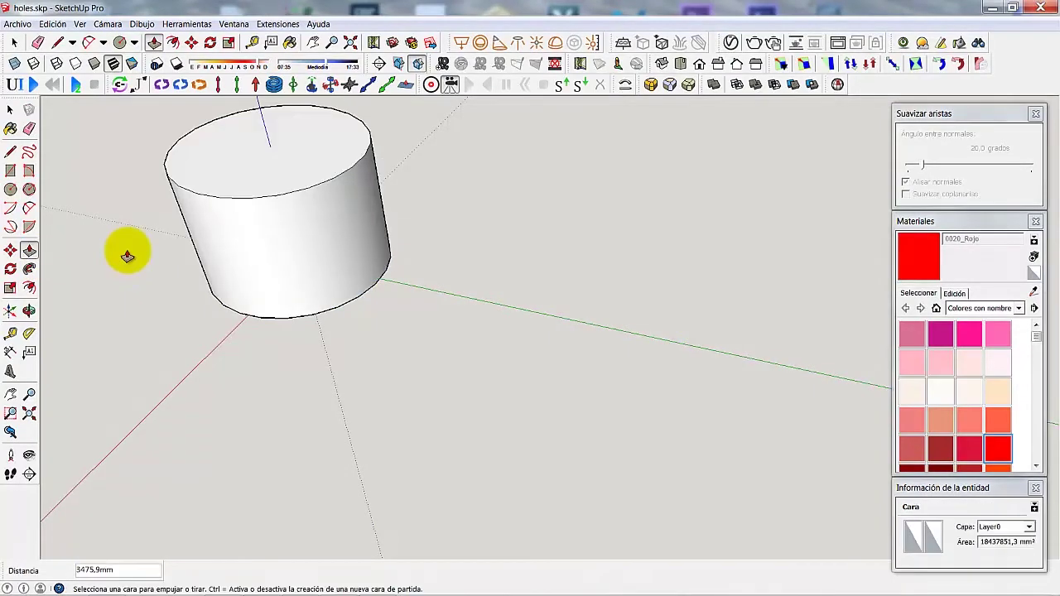
middle_click_drag(295, 287, 45, 259)
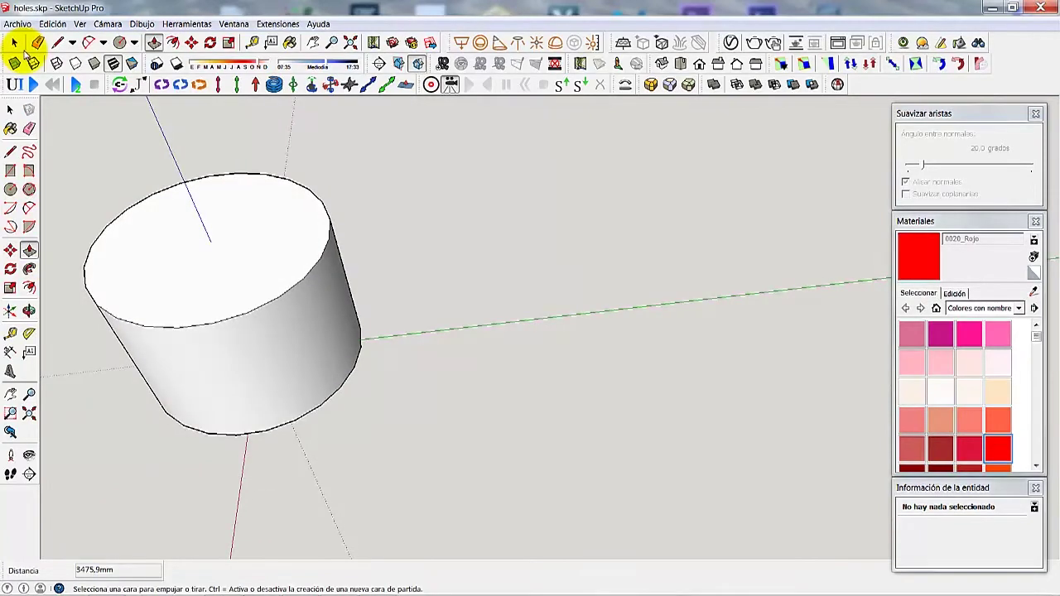
left_click(30, 414)
middle_click_drag(327, 355, 470, 382, "shift")
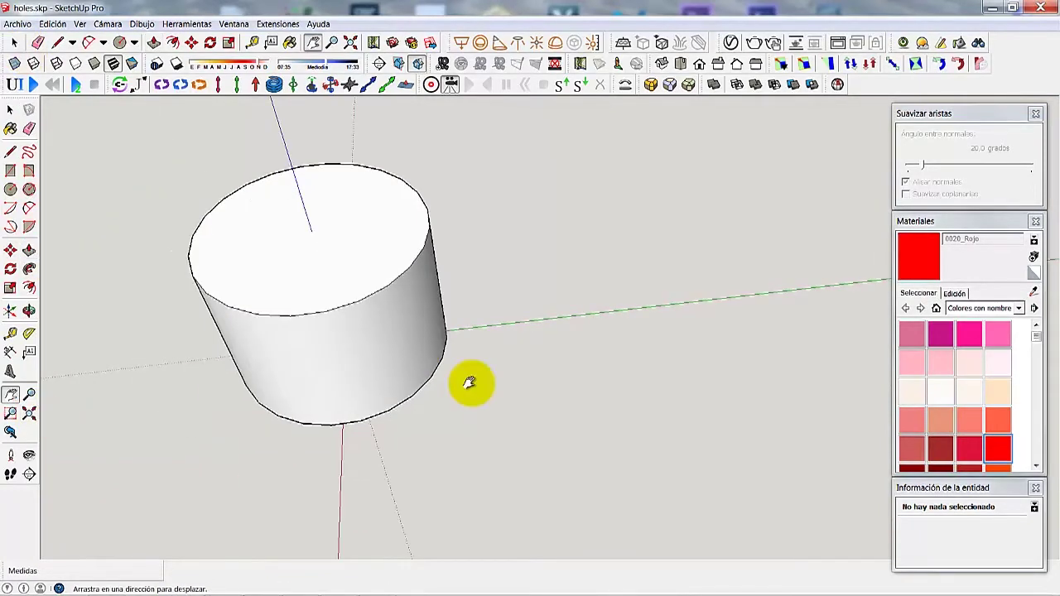
left_click_drag(469, 383, 620, 408)
left_click(31, 311)
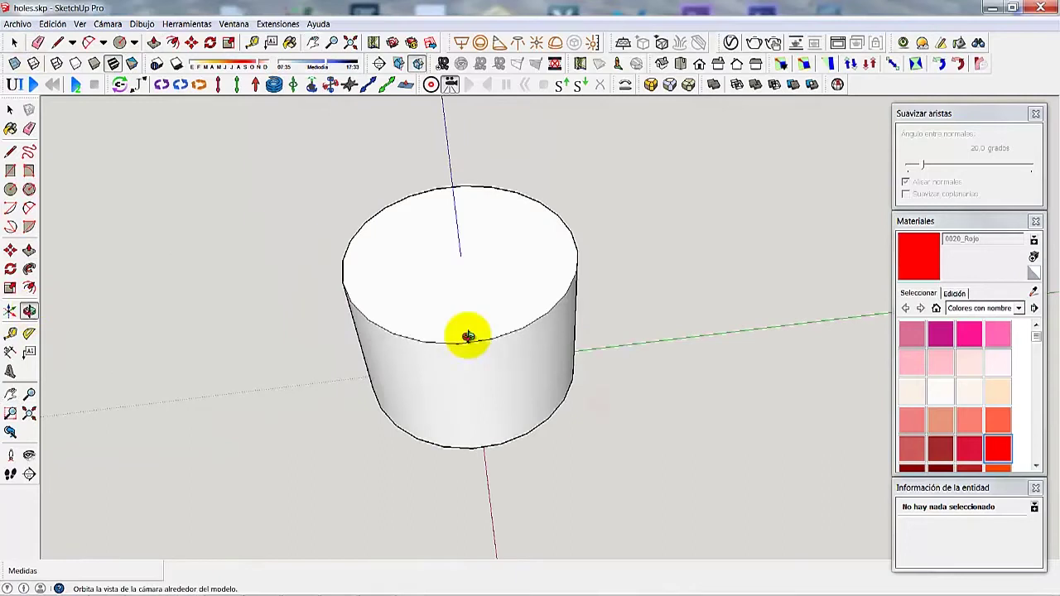
mouse_move(468, 336)
left_mouse_down()
mouse_move(260, 288)
mouse_move(7, 112)
left_mouse_up()
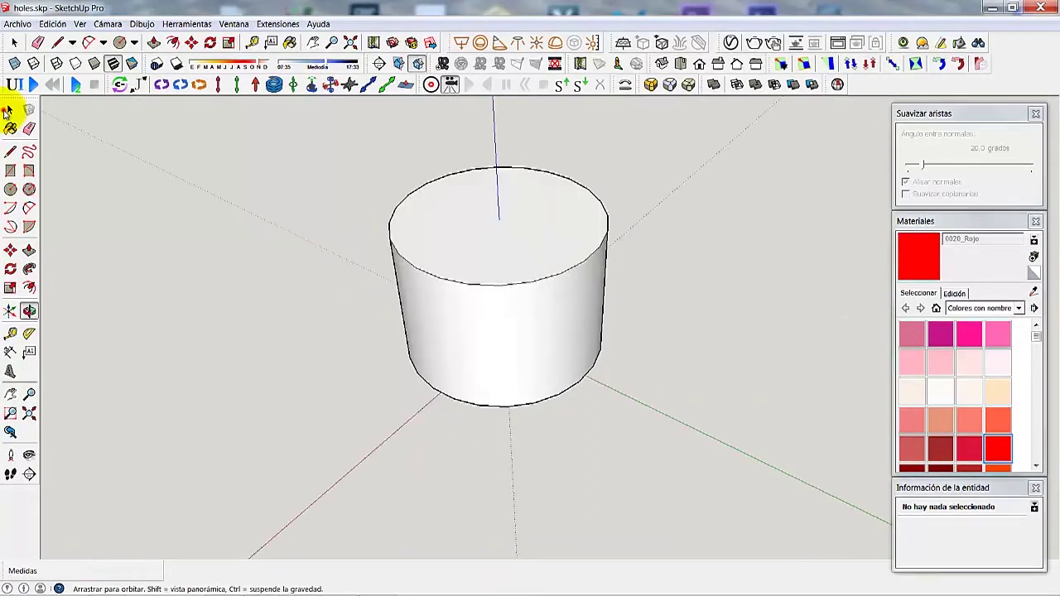
left_click(8, 111)
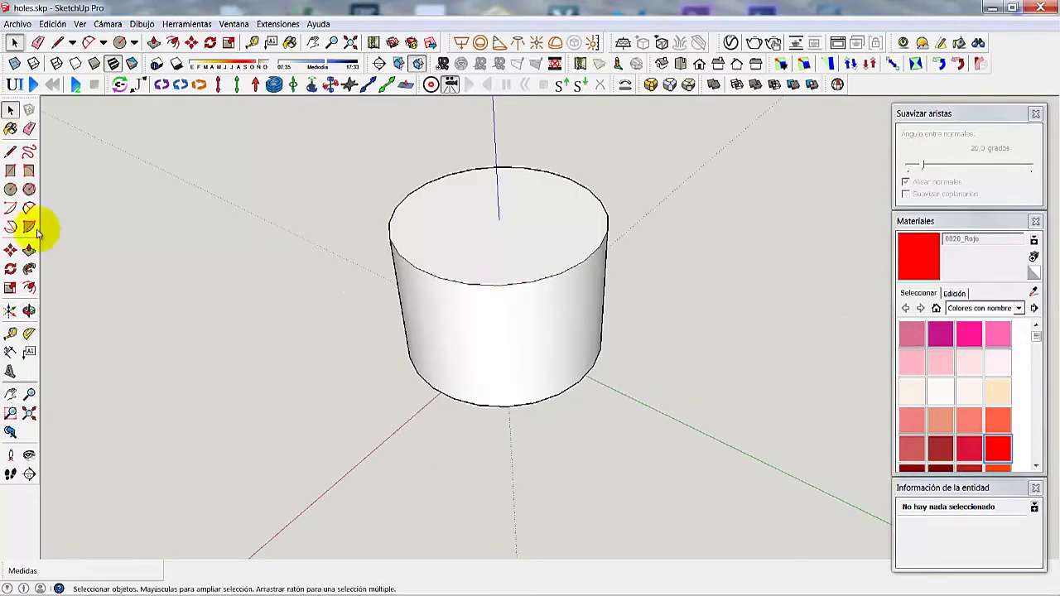
- Draw a small circle at the centre of the cylinder's top face
left_click(10, 190)
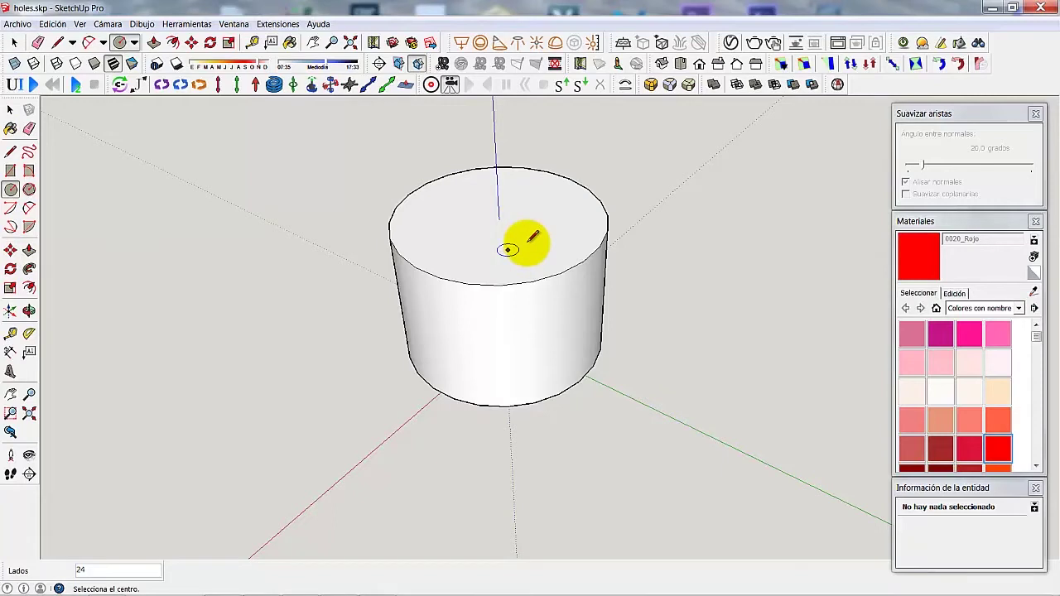
left_click(527, 242)
left_click(9, 111)
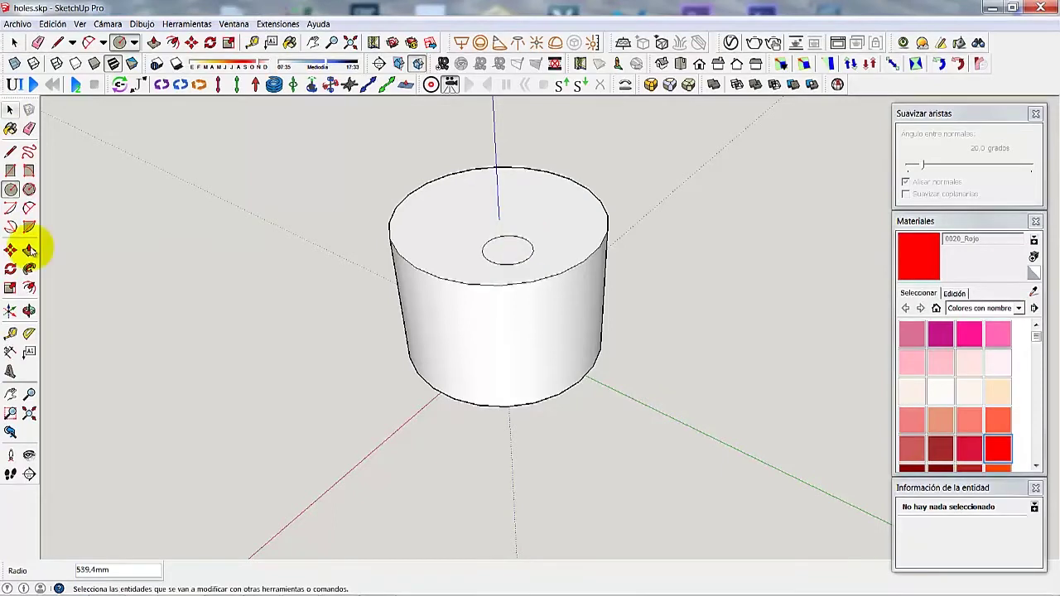
- Push the small circle down through the cylinder as a hole and orbit below to check
left_click(29, 250)
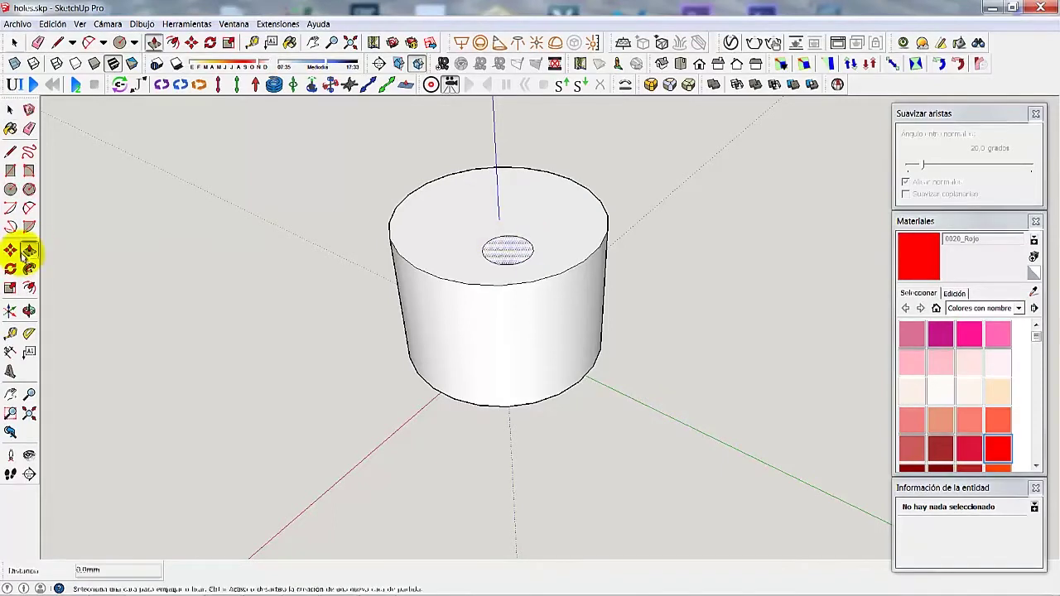
left_click(518, 260)
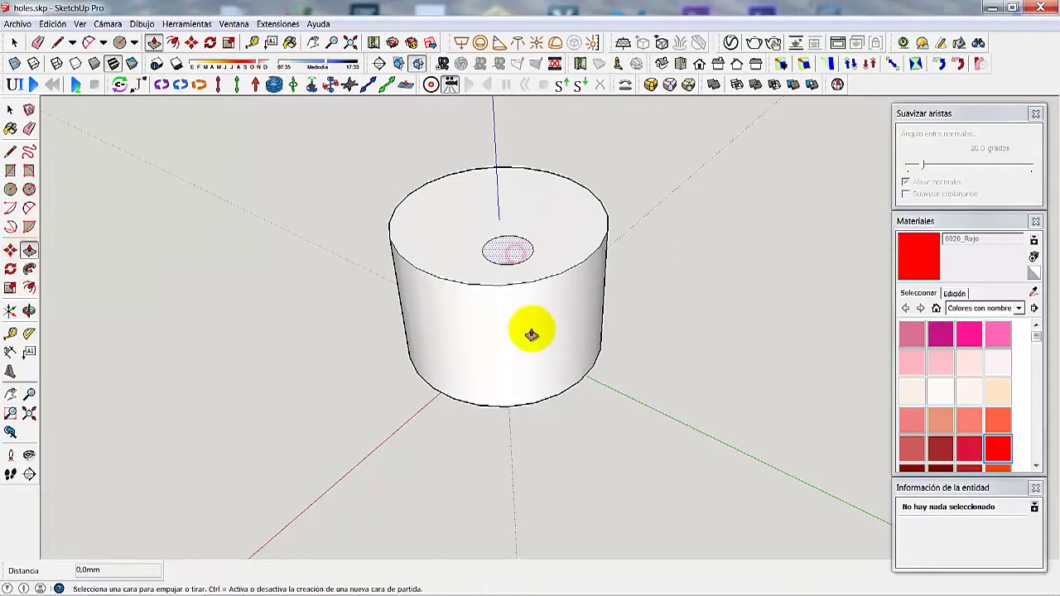
left_click(539, 406)
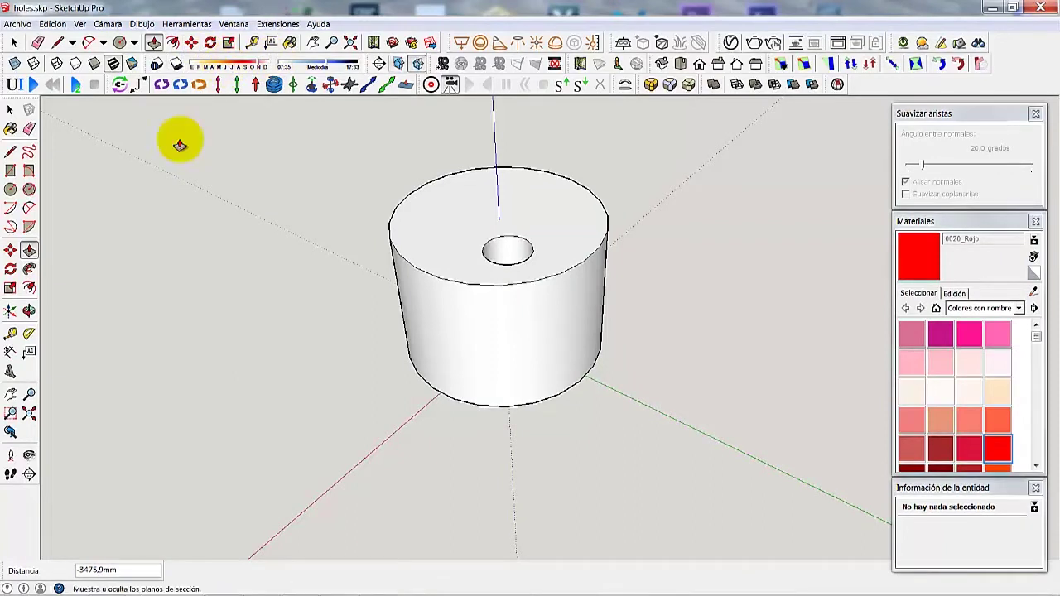
left_click(29, 310)
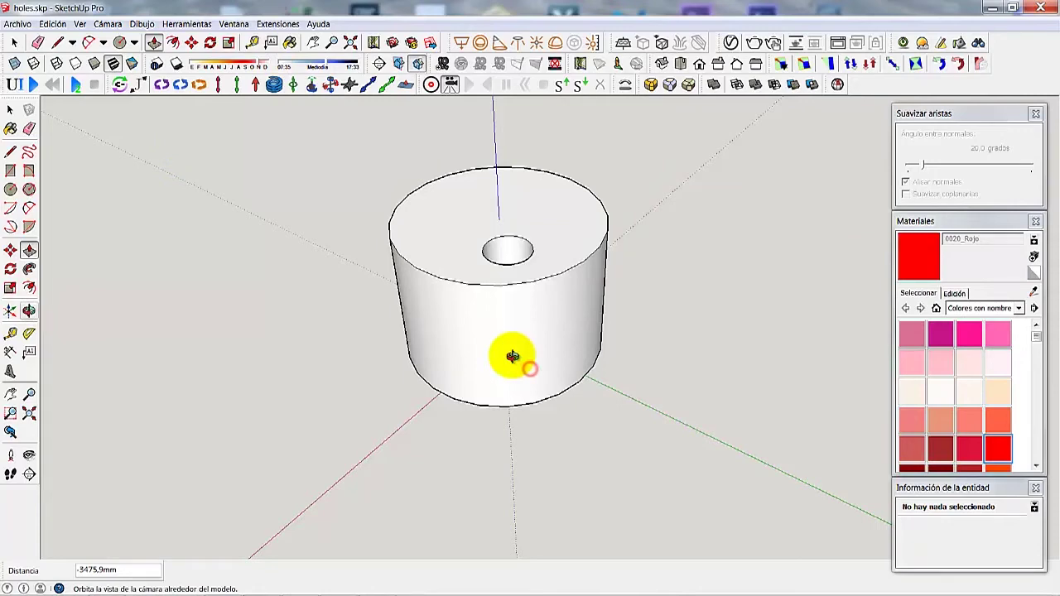
left_click_drag(513, 356, 504, 225)
mouse_move(506, 312)
left_mouse_down()
mouse_move(491, 235)
mouse_move(539, 308)
mouse_move(534, 449)
mouse_move(521, 324)
mouse_move(537, 314)
mouse_move(534, 340)
left_mouse_up()
left_click(14, 111)
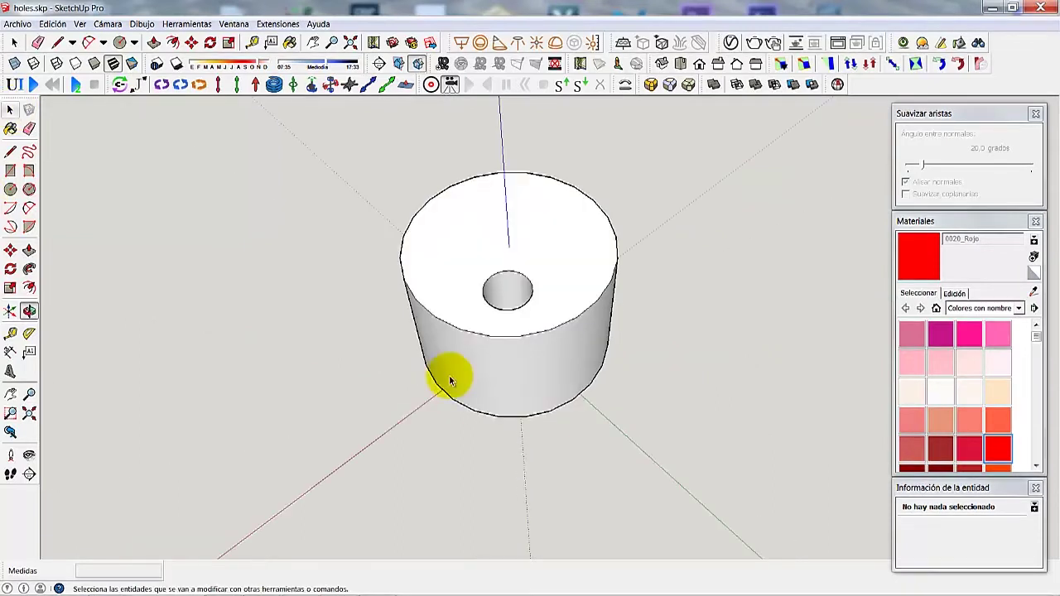
- Orbit to a lower view, then undo the hole so the cylinder's top is closed again
key("space")
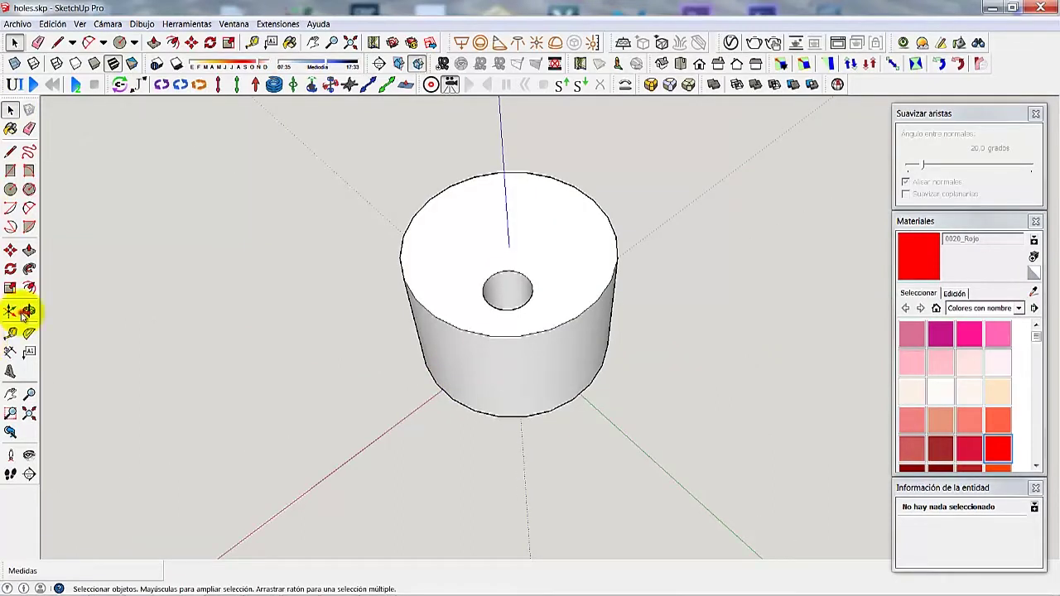
left_click(28, 311)
left_click_drag(358, 277, 566, 347)
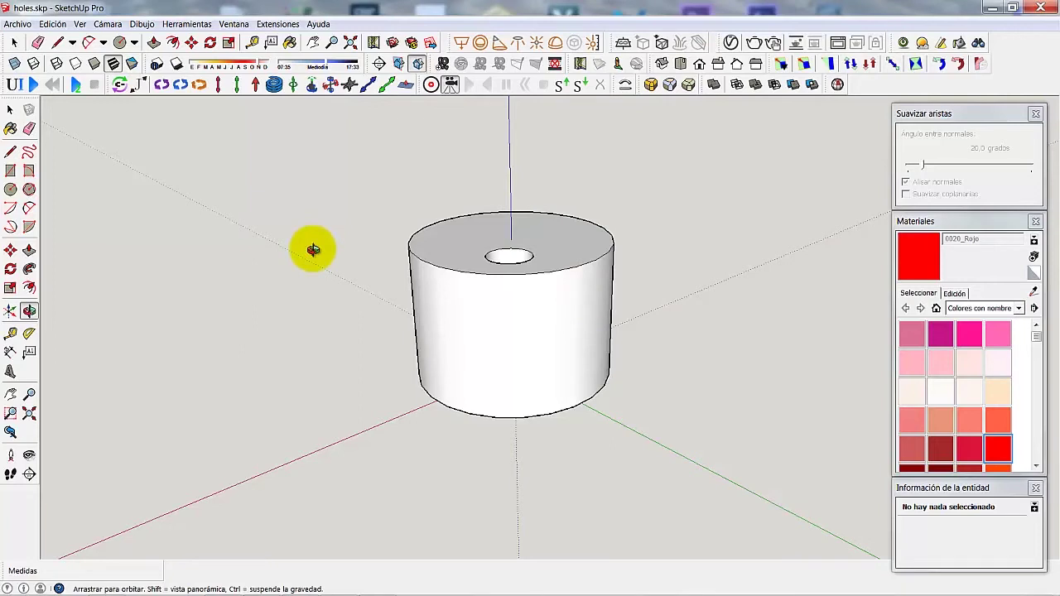
key("ctrl+z")
key("ctrl+z")
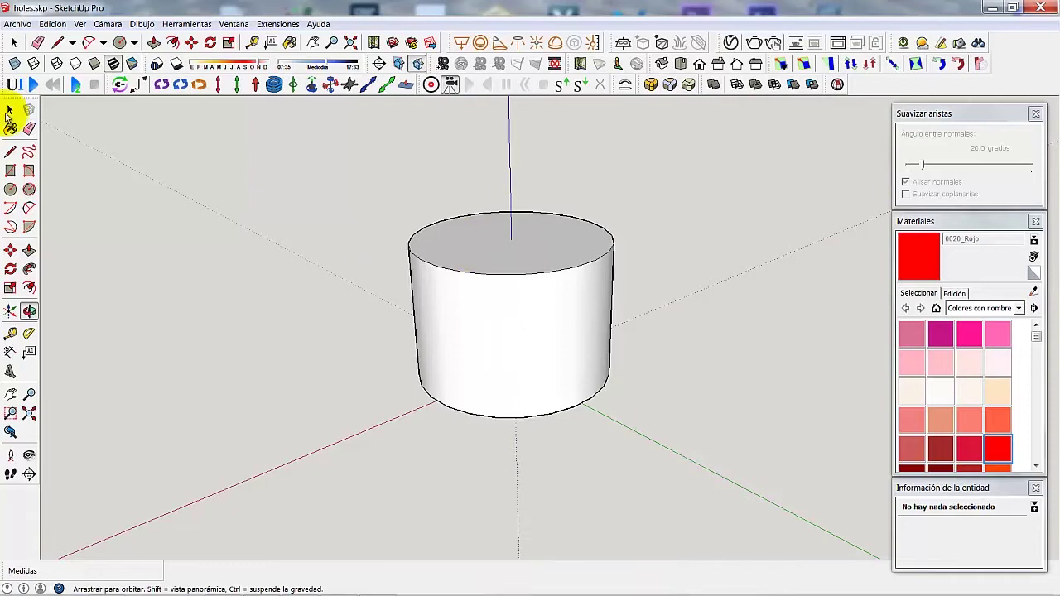
left_click(8, 111)
key("space")
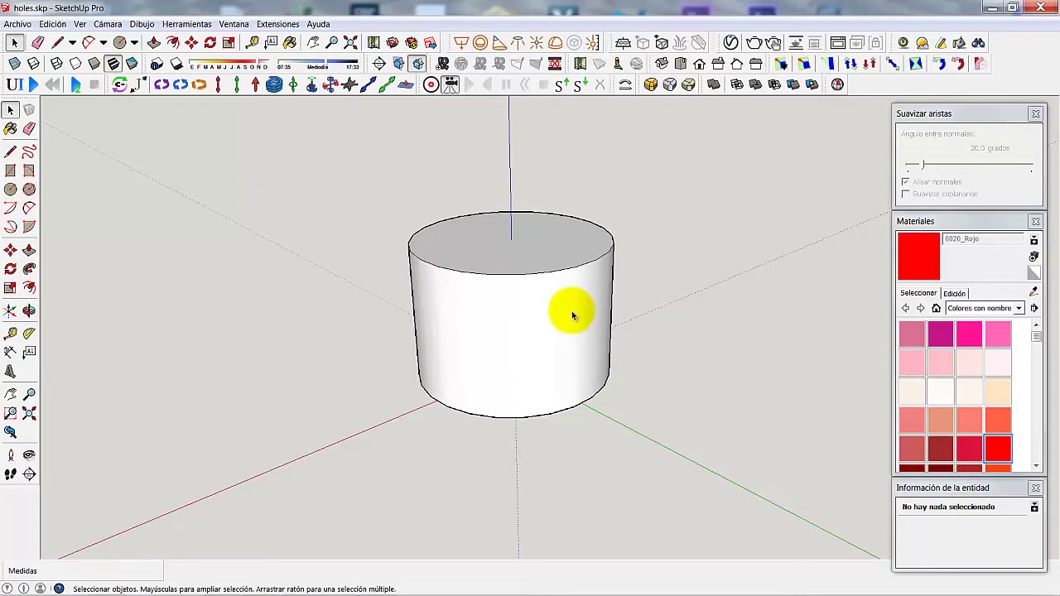
scroll(572, 310, "down", 2)
left_click(11, 190)
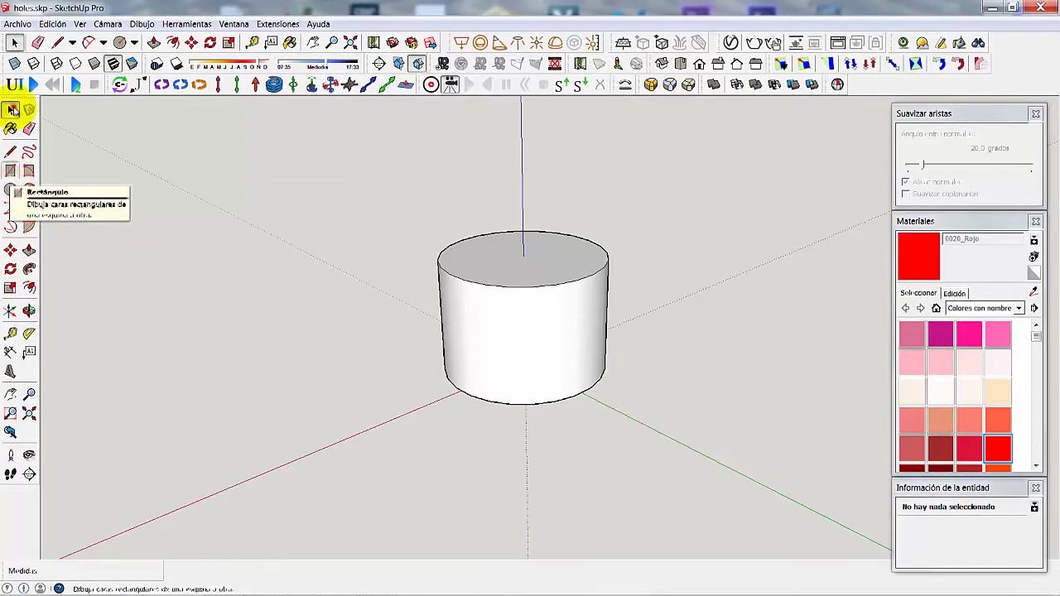
- Triple-click the cylinder and turn it into a group with Crear grupo
left_click(11, 109)
triple_click(508, 313)
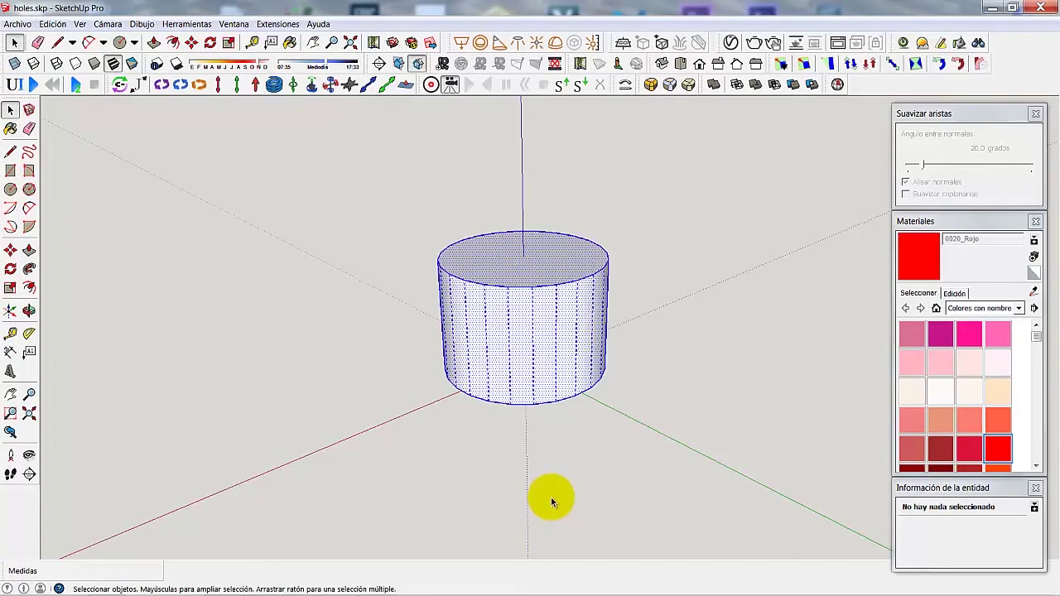
right_click(498, 367)
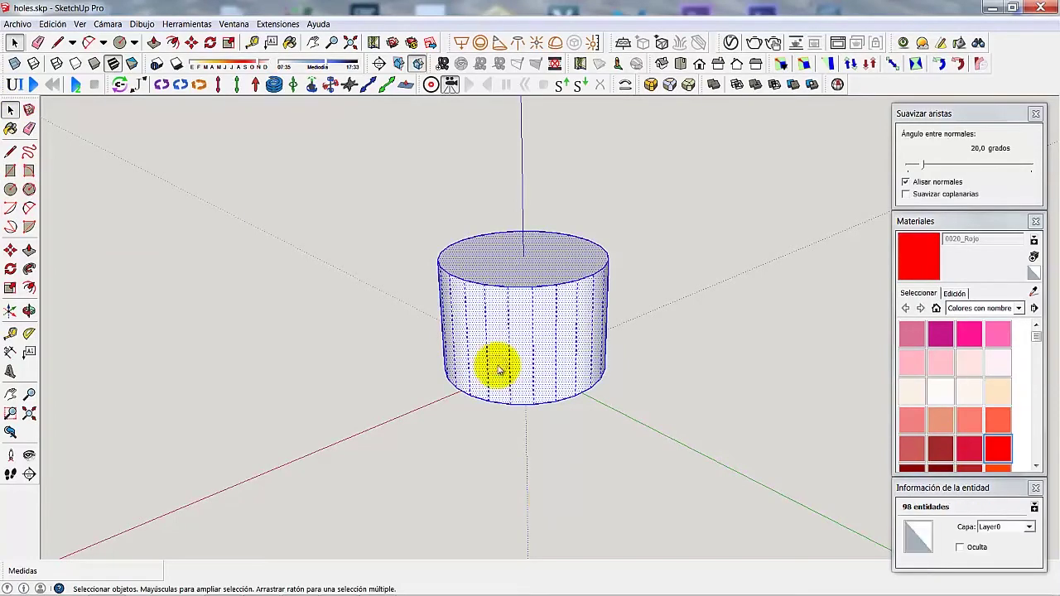
right_click(499, 370)
left_click(541, 176)
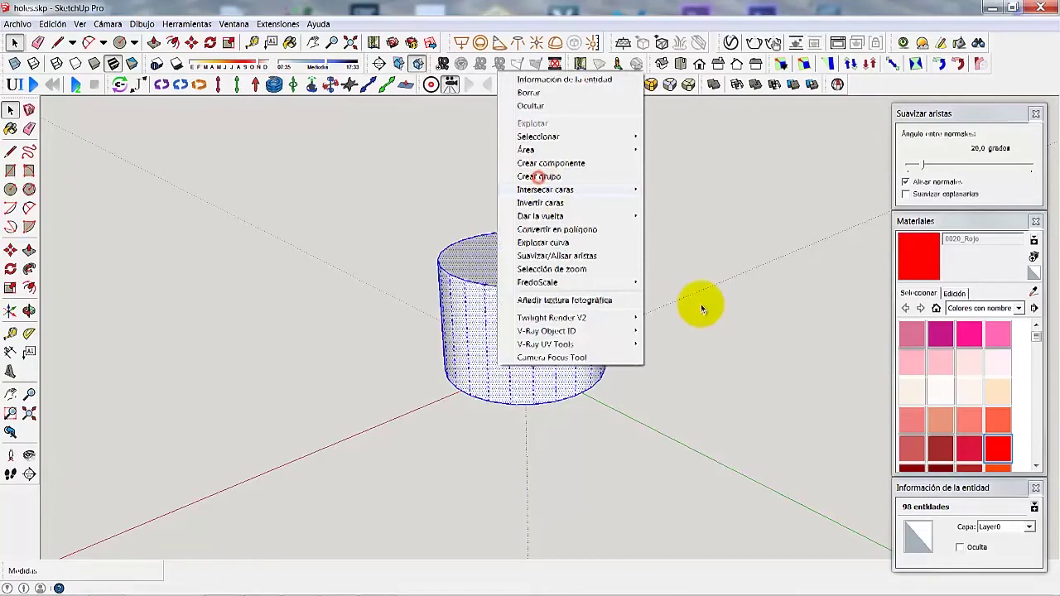
left_click(27, 170)
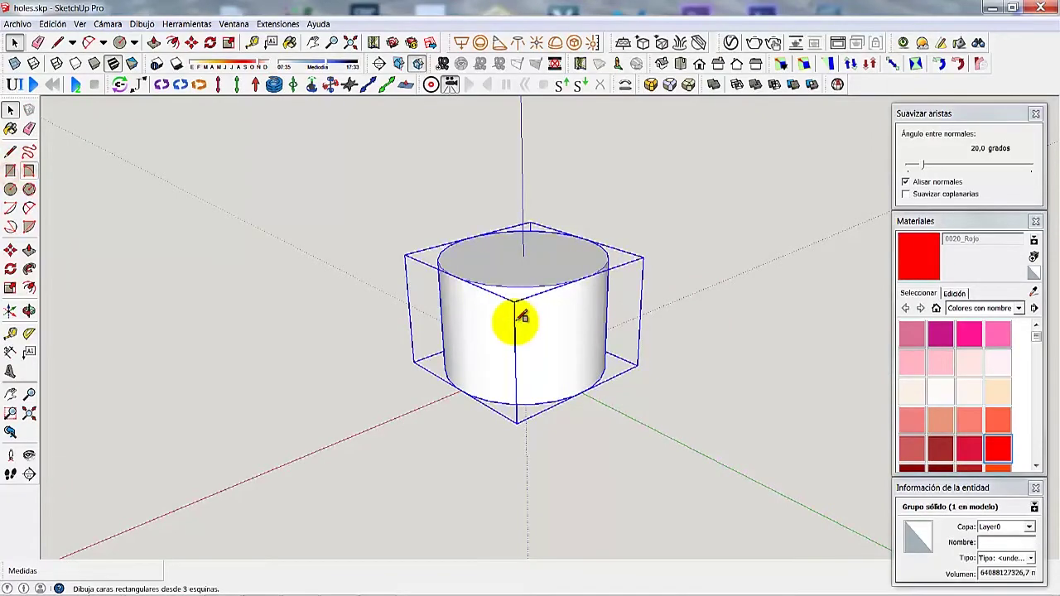
key("r")
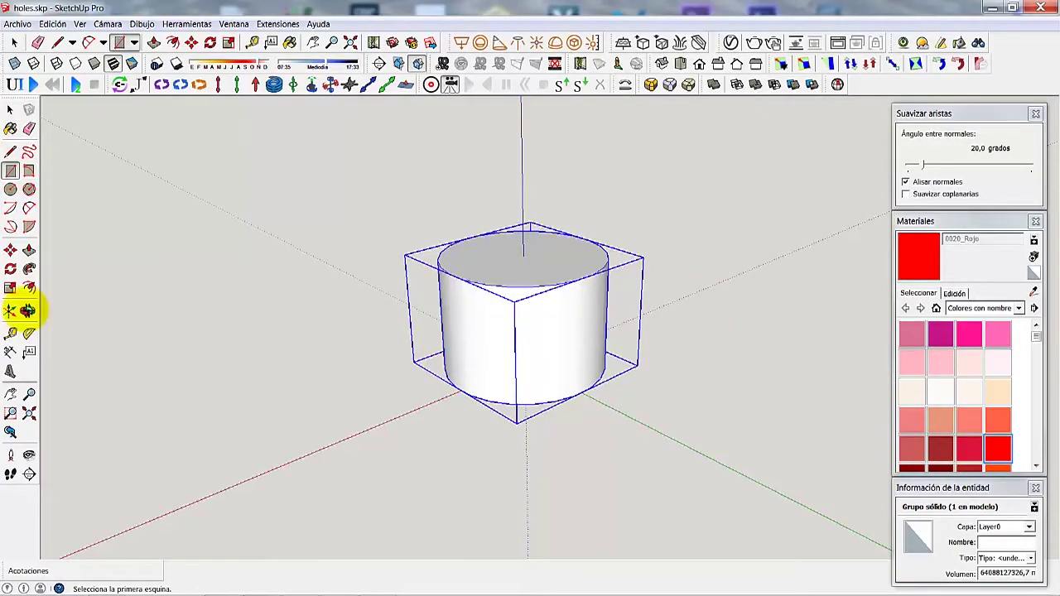
- From below, draw a square at the axes origin overlapping the cylinder's base
left_click(28, 311)
left_click_drag(421, 332, 28, 169)
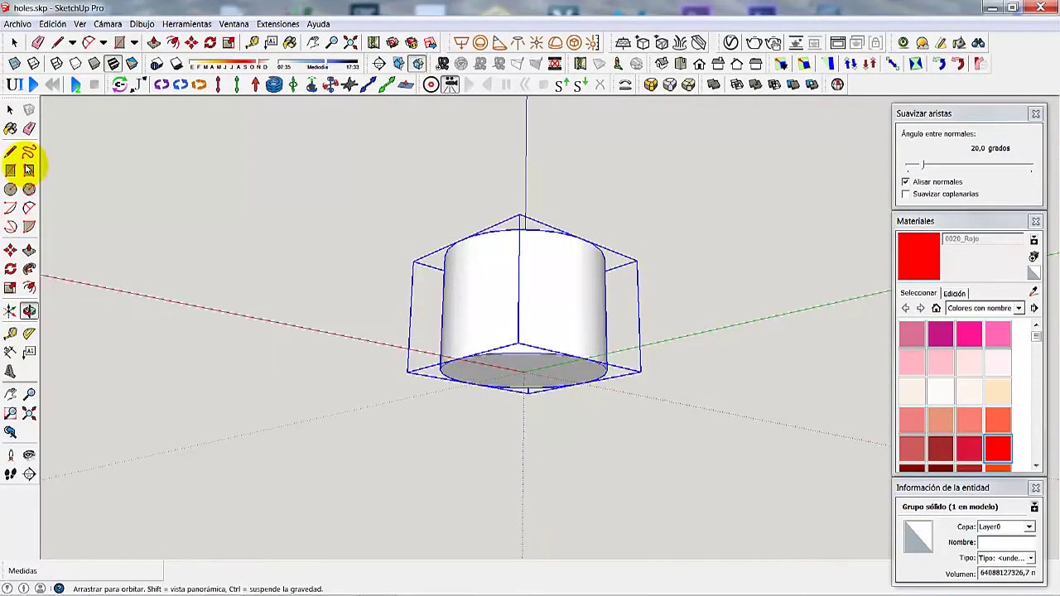
left_click(28, 169)
middle_click_drag(472, 447, 487, 412)
key("r")
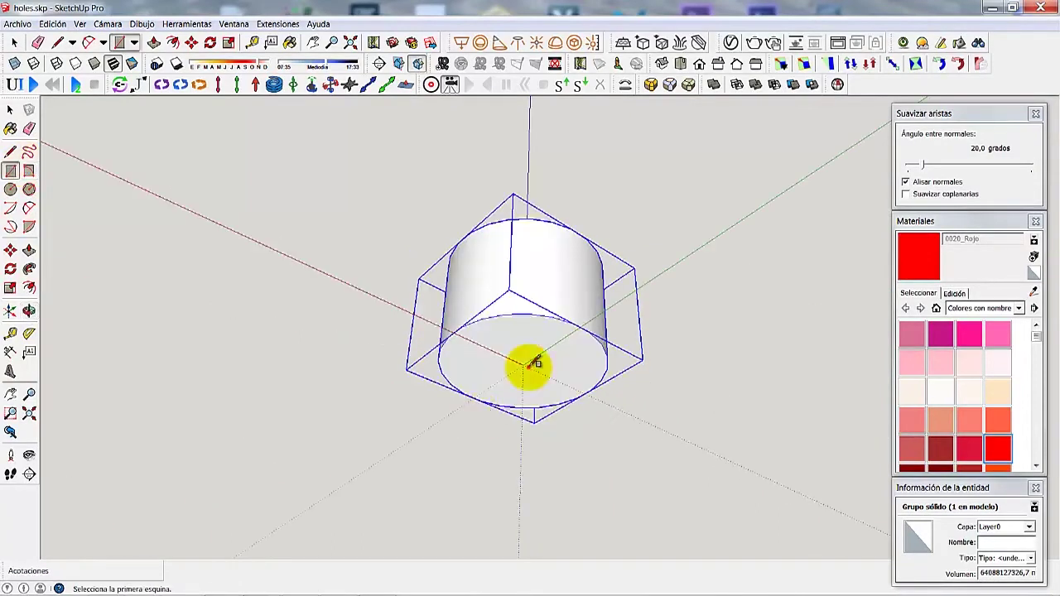
left_click(524, 367)
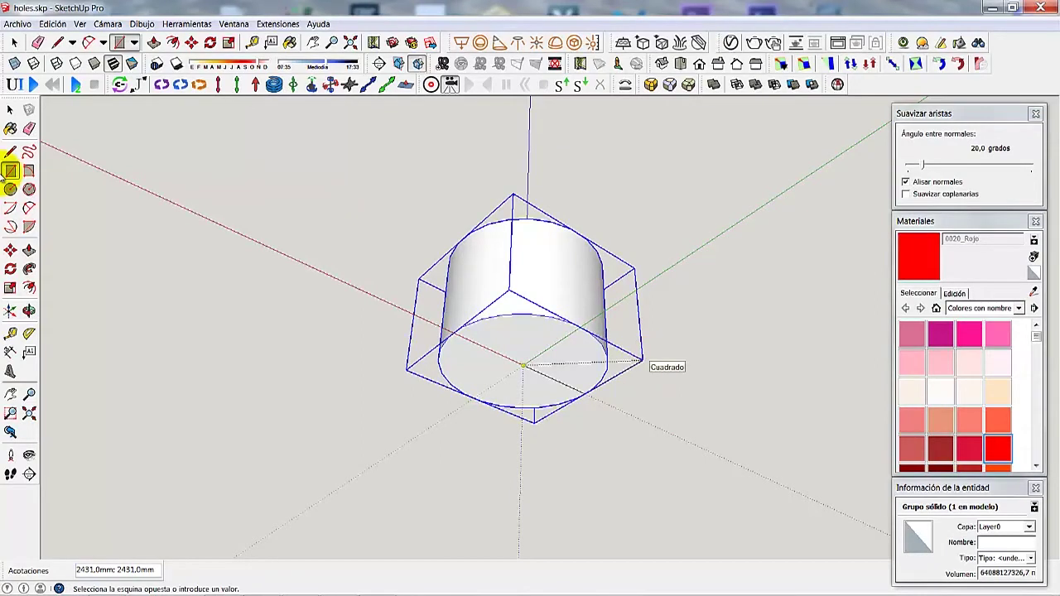
left_click(642, 361)
- Push/Pull the square up into a tall box
key("p")
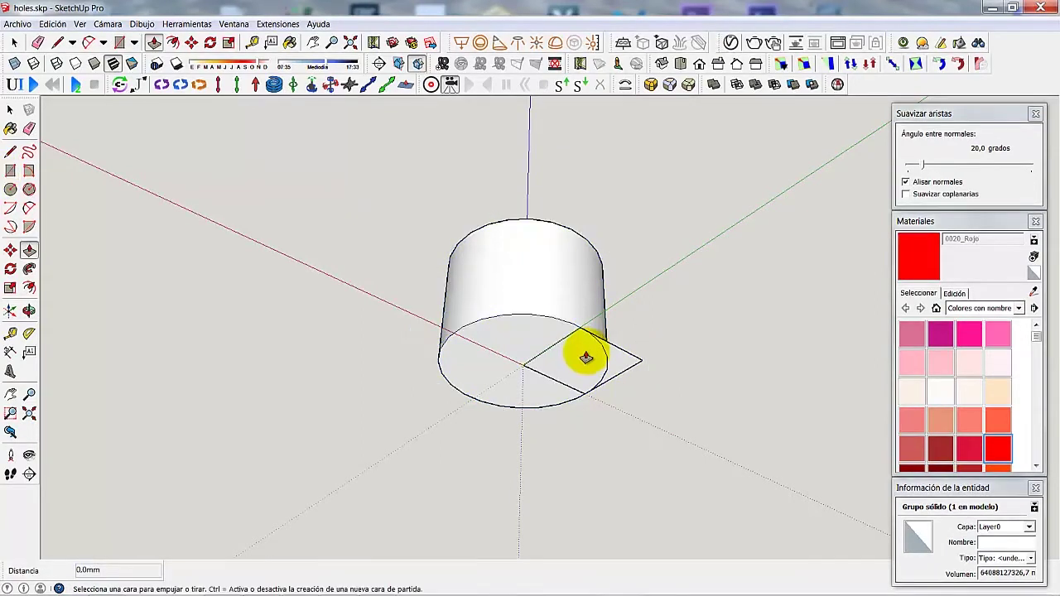
left_click(586, 358)
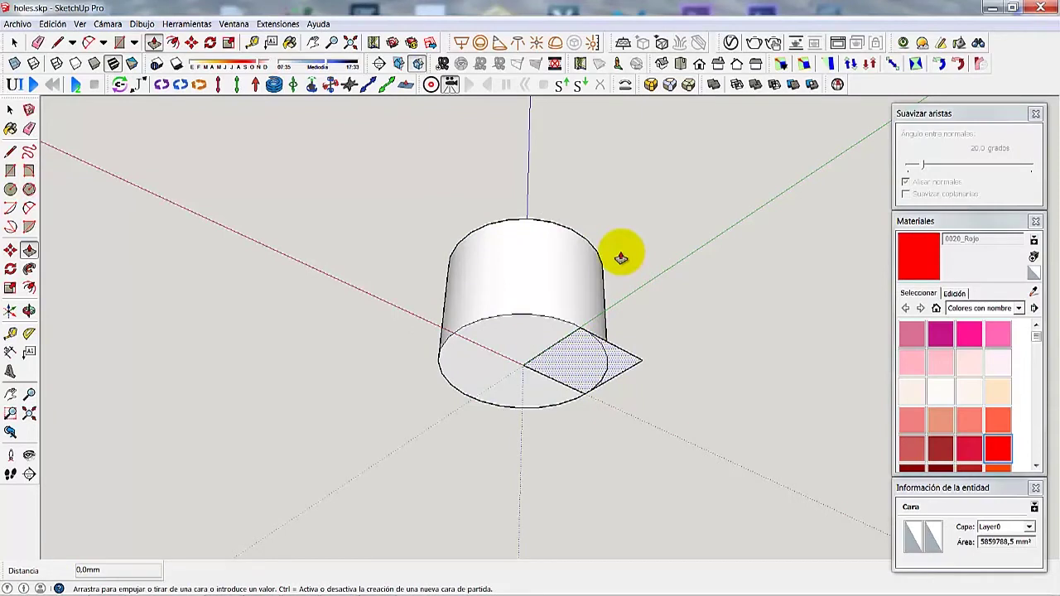
left_click(621, 261)
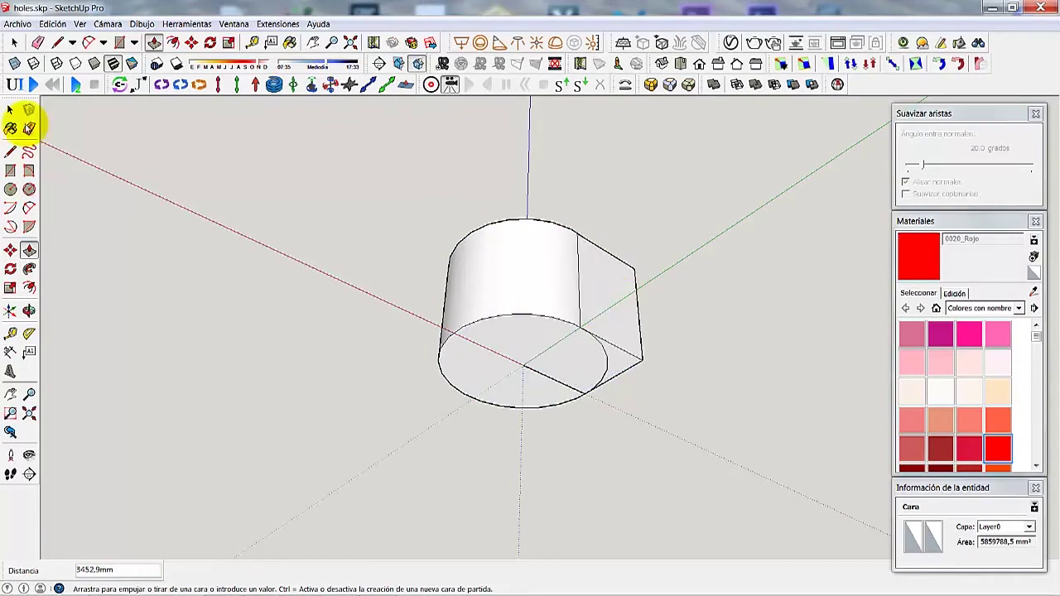
- Select the box faces and make them into their own group
left_click(29, 128)
key("space")
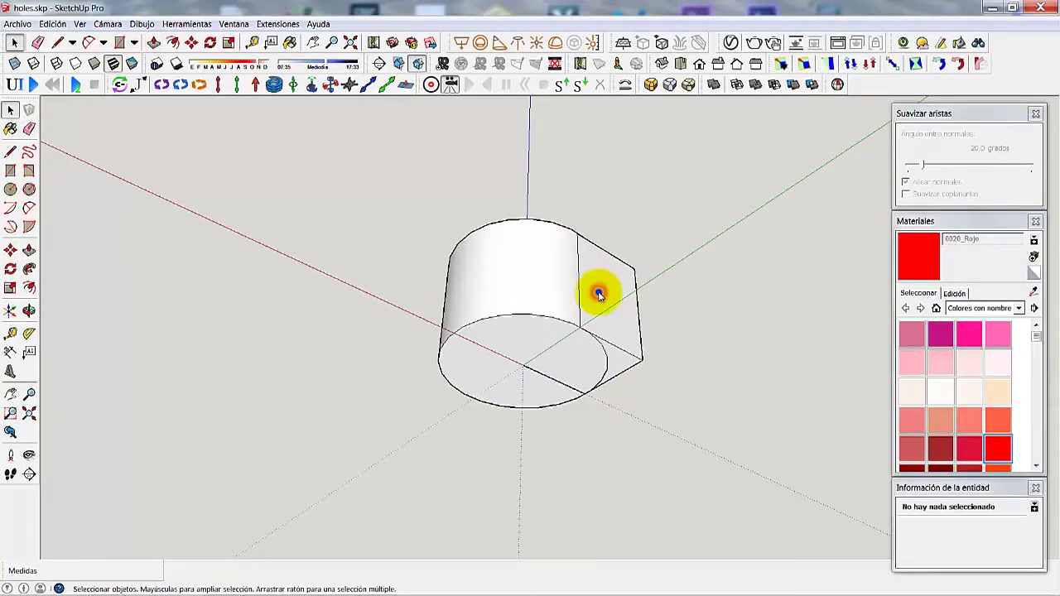
right_click(599, 294)
left_click(652, 400)
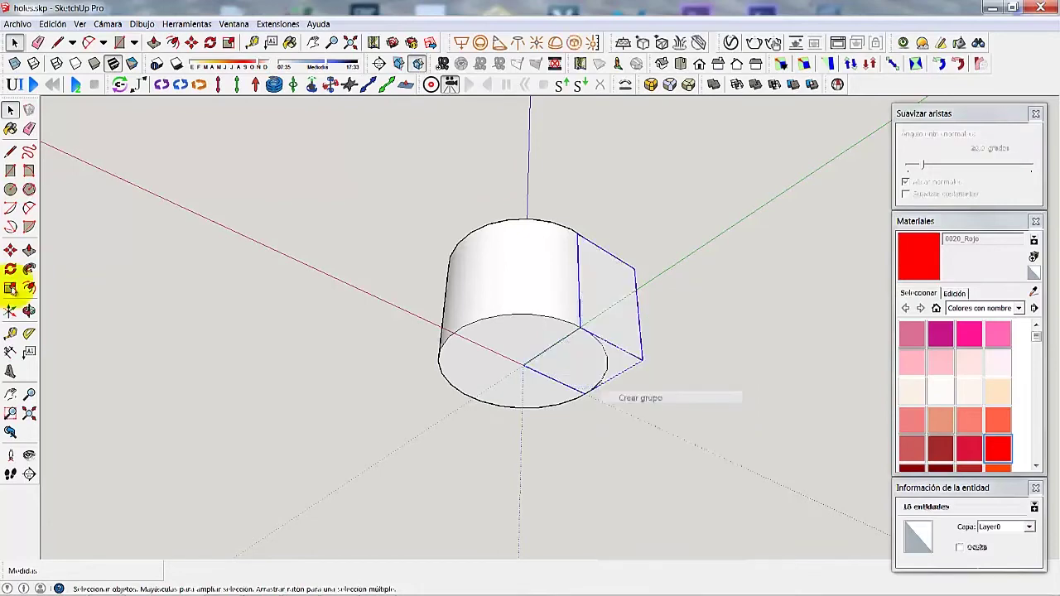
- Orbit to view from above, then open and close the box group to check it
left_click(11, 288)
middle_click(378, 271)
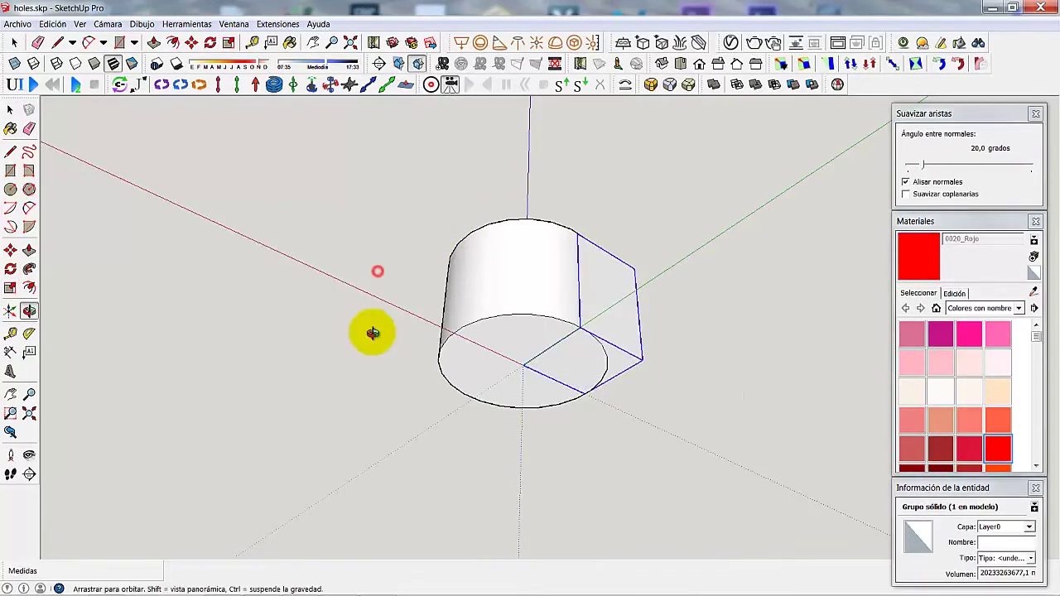
mouse_move(373, 332)
middle_mouse_down()
mouse_move(54, 160)
mouse_move(644, 402)
middle_mouse_up()
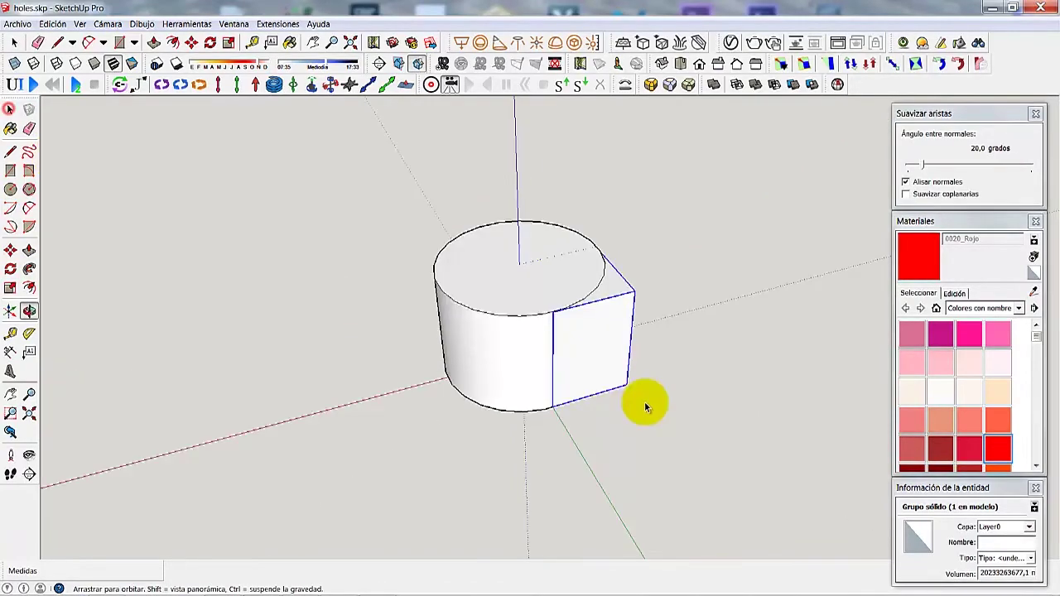
left_click(578, 331)
double_click(577, 331)
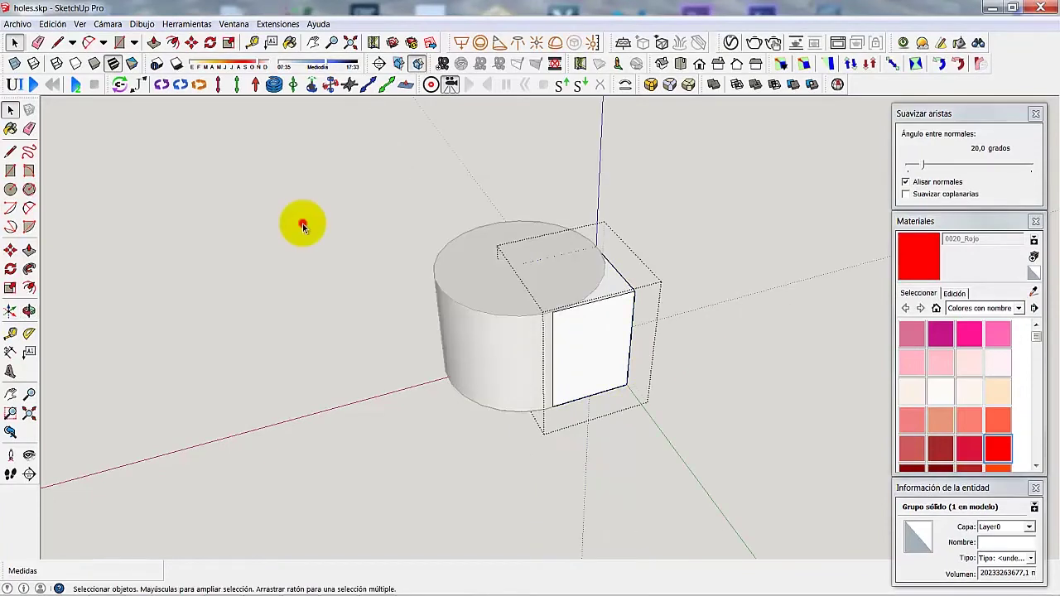
left_click(303, 227)
left_click(30, 192)
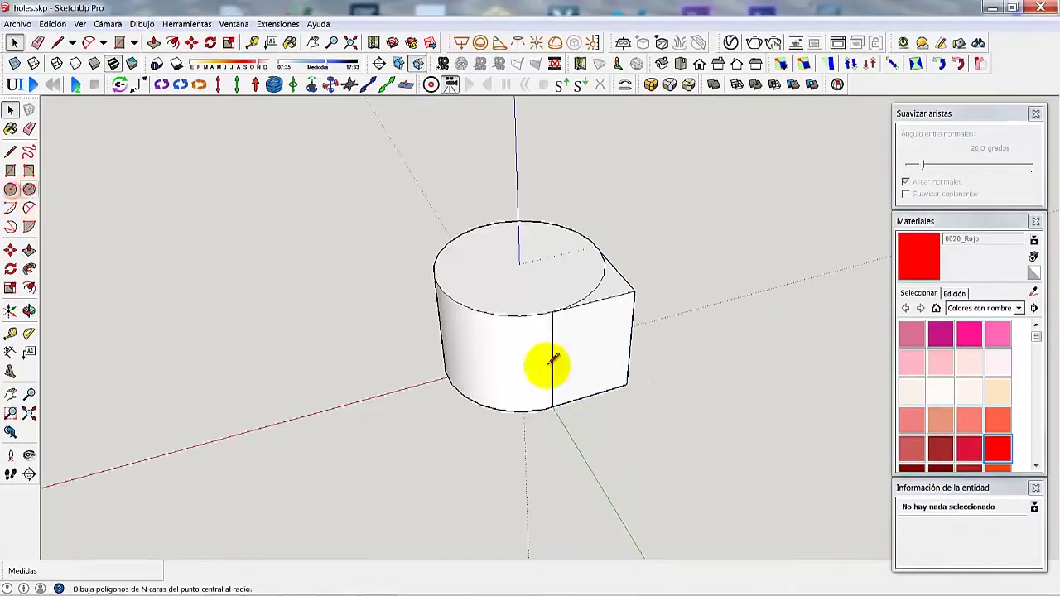
- Draw a 508.6mm radius circle centred on the box edge midpoint
key("c")
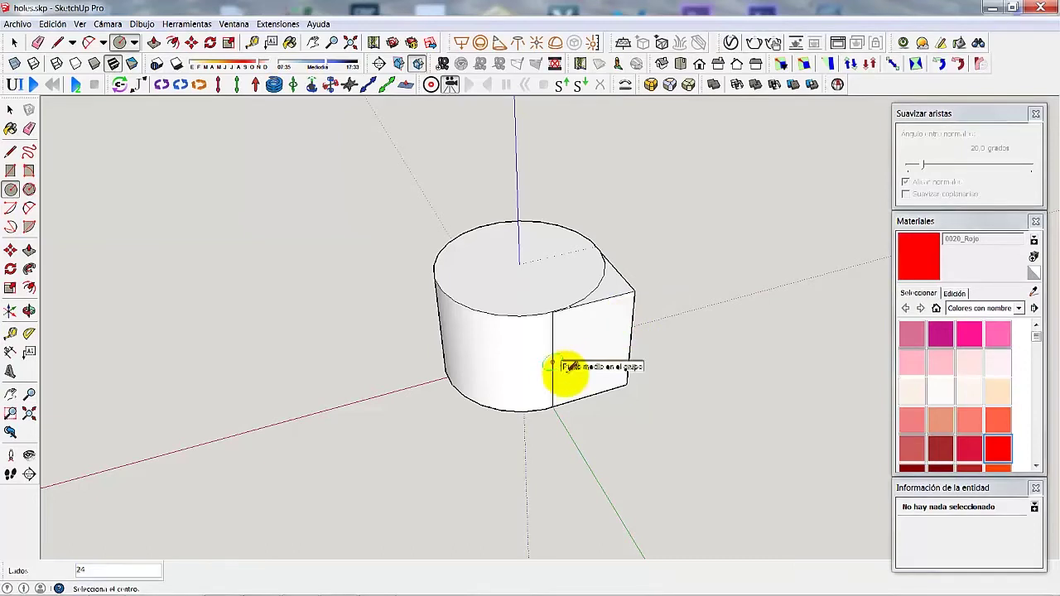
left_click(553, 363)
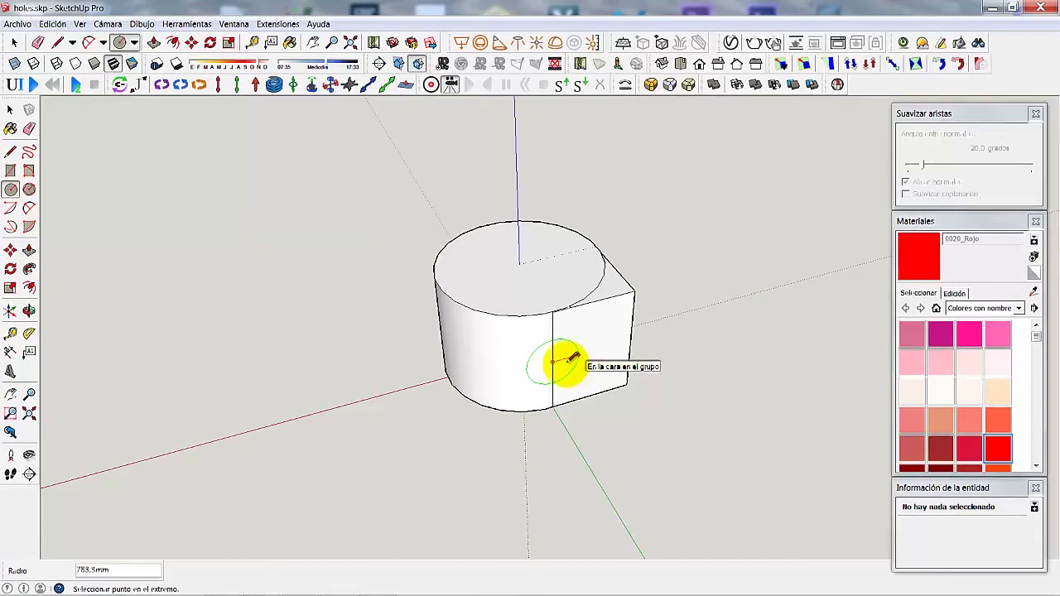
type("508.6mm")
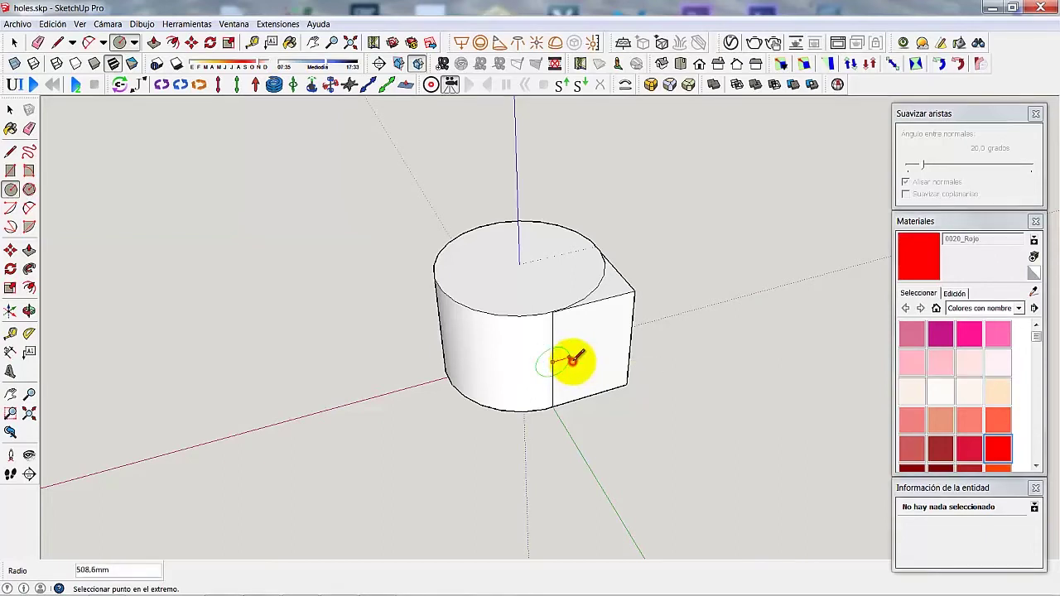
key("Return")
- Push/Pull the circle into a rod extending toward the upper left, redone after an undo
left_click(29, 250)
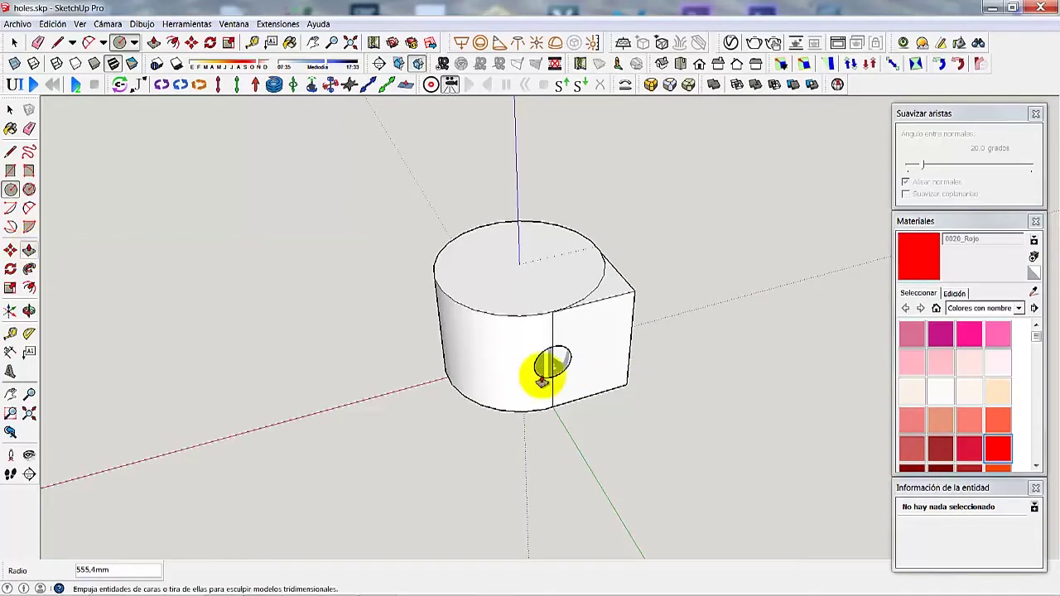
left_click(542, 381)
left_click_drag(553, 364, 698, 549)
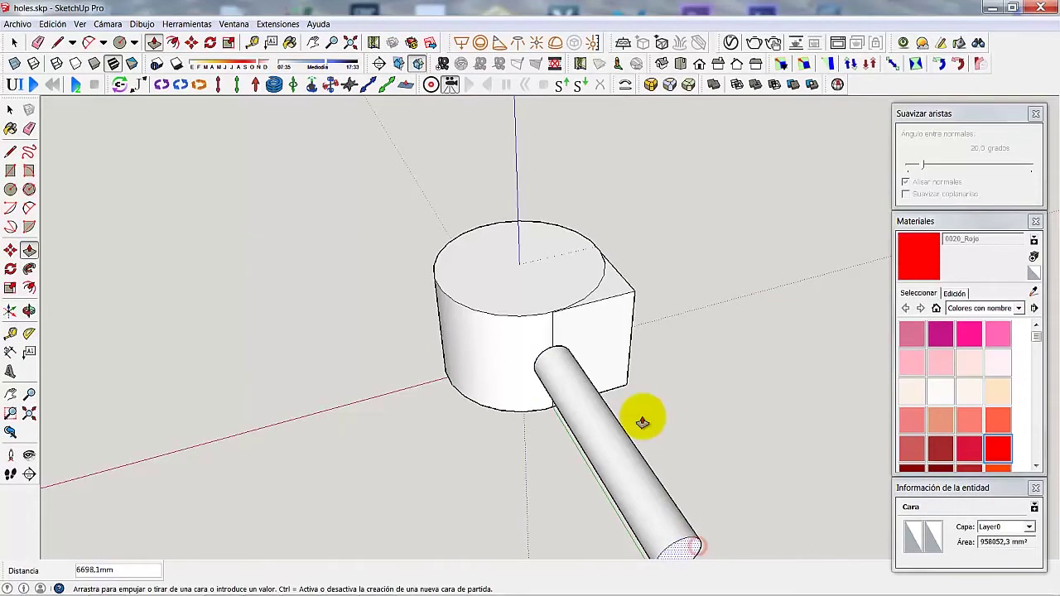
scroll(643, 422, "down", 2)
scroll(657, 508, "down", 2)
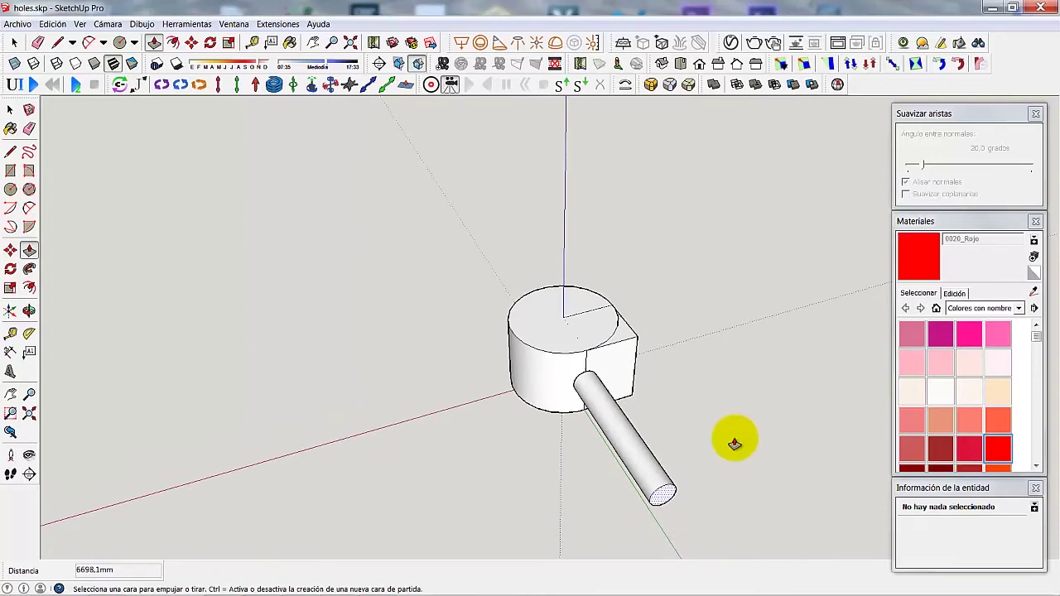
key("ctrl+z")
key("ctrl+z")
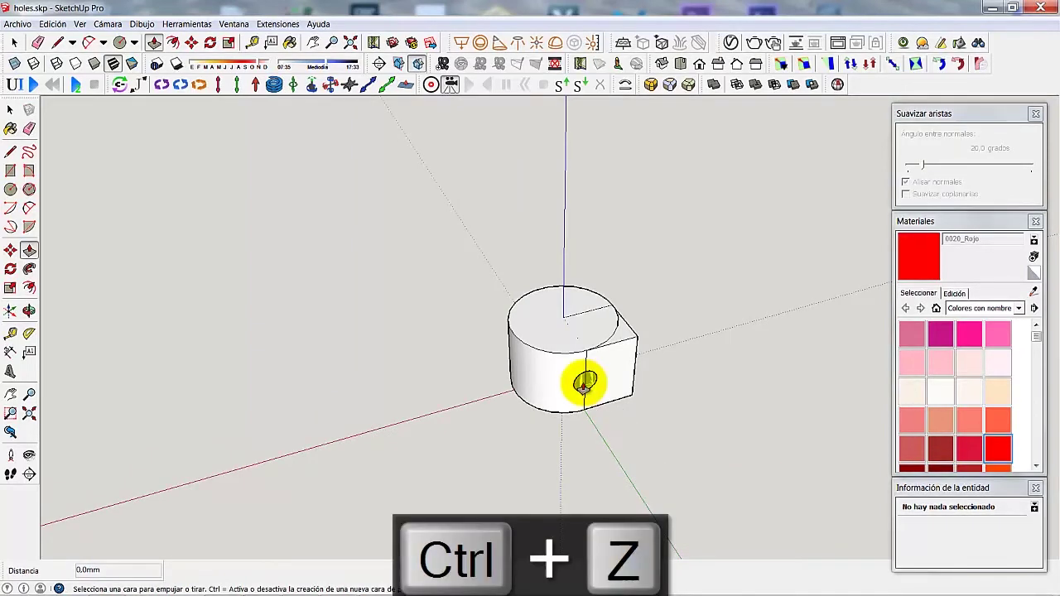
left_click(584, 382)
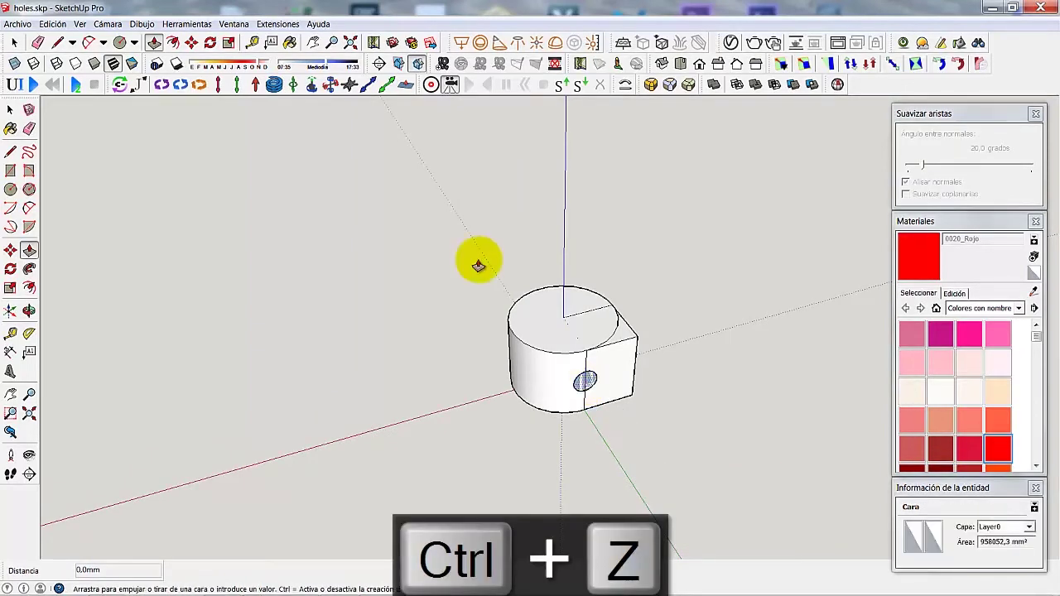
left_click(478, 265)
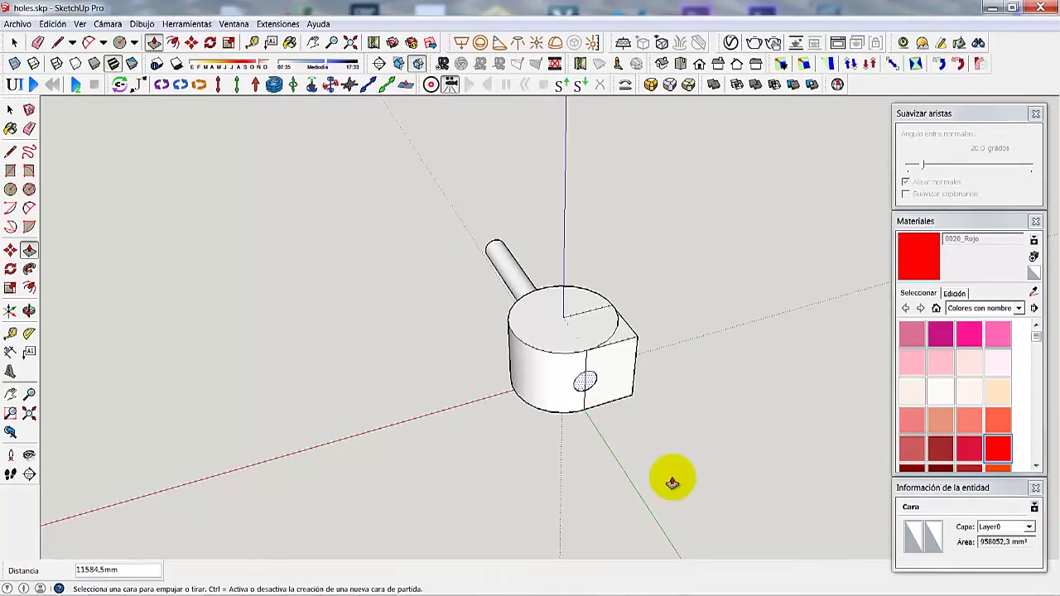
- Extend the rod's other end out toward the lower right past the cylinder
left_click(672, 483)
left_click(10, 113)
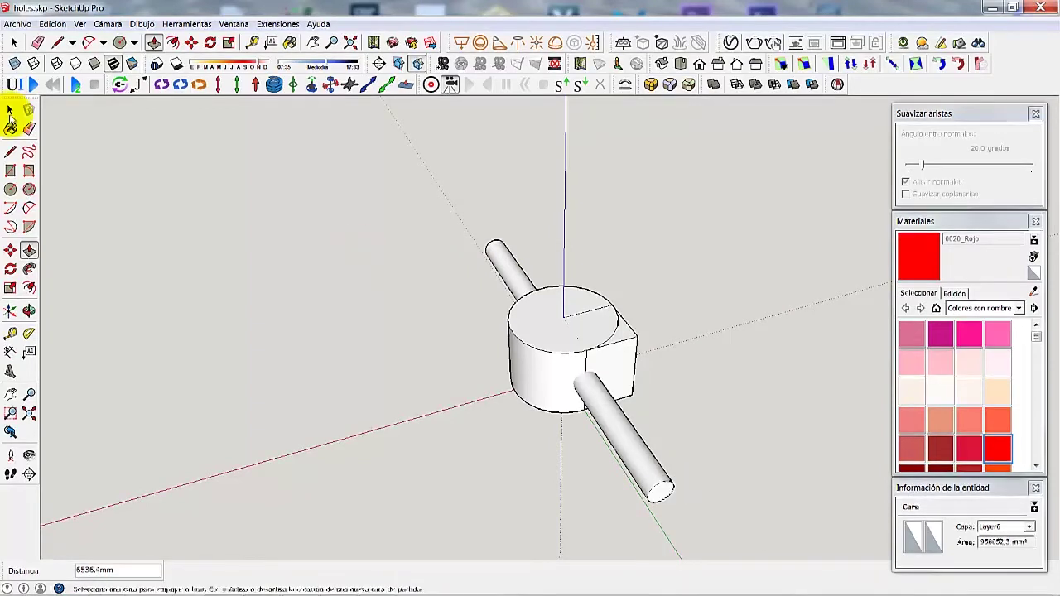
left_click(32, 312)
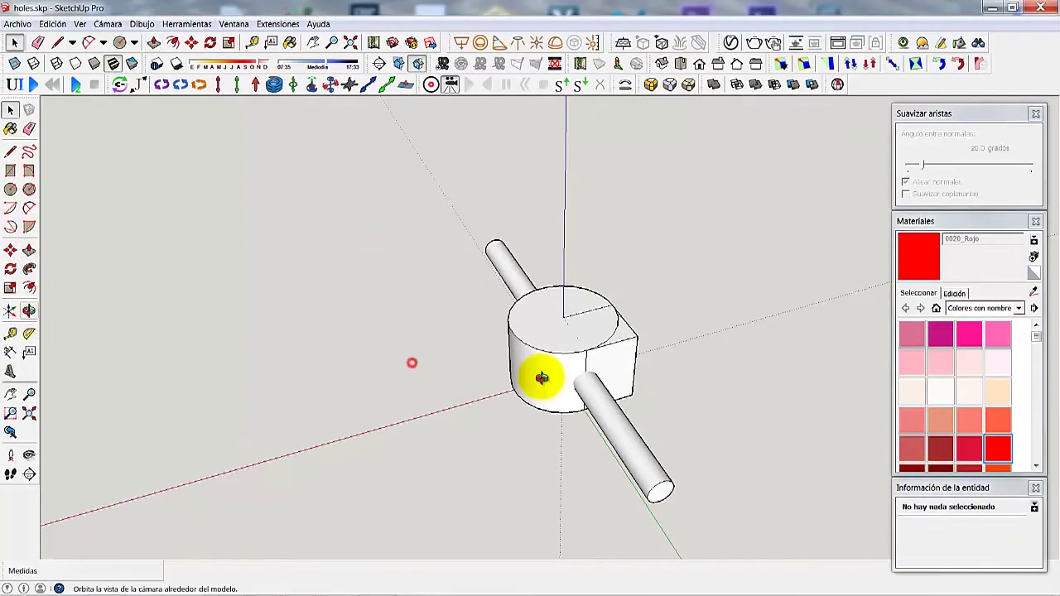
mouse_move(542, 378)
left_mouse_down()
mouse_move(680, 377)
mouse_move(451, 335)
mouse_move(388, 358)
mouse_move(348, 336)
left_mouse_up()
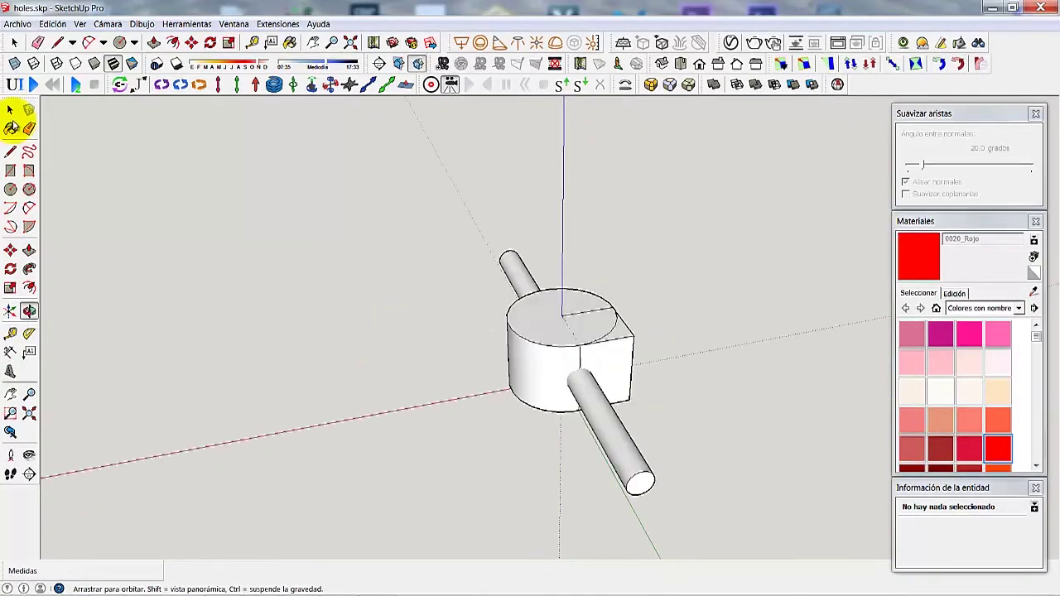
left_click(12, 126)
middle_click_drag(613, 356, 639, 362)
- Select and delete the box solid beside the cylinder
key("space")
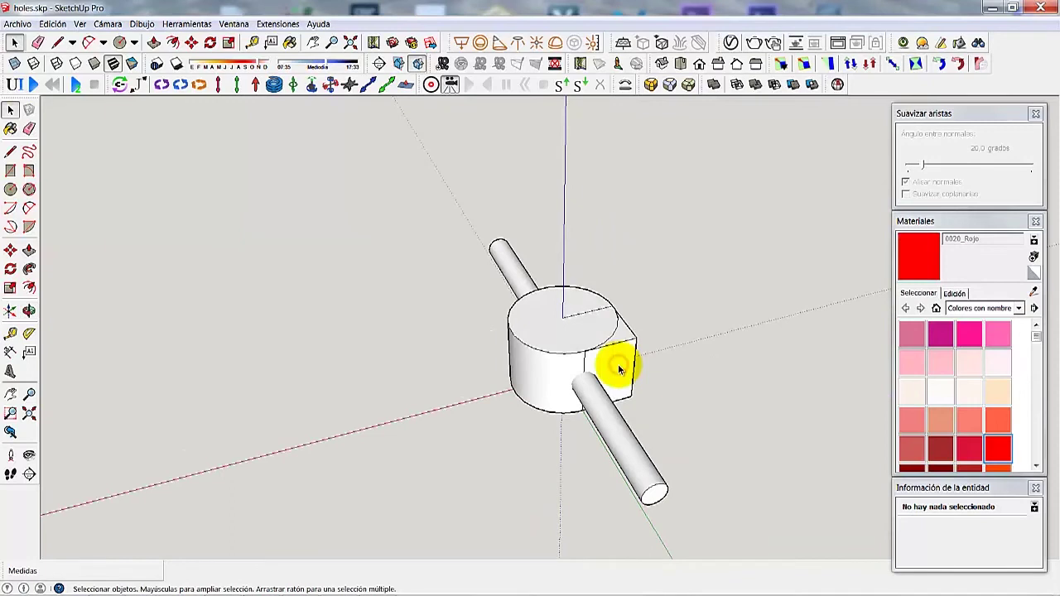
left_click(620, 370)
key("Delete")
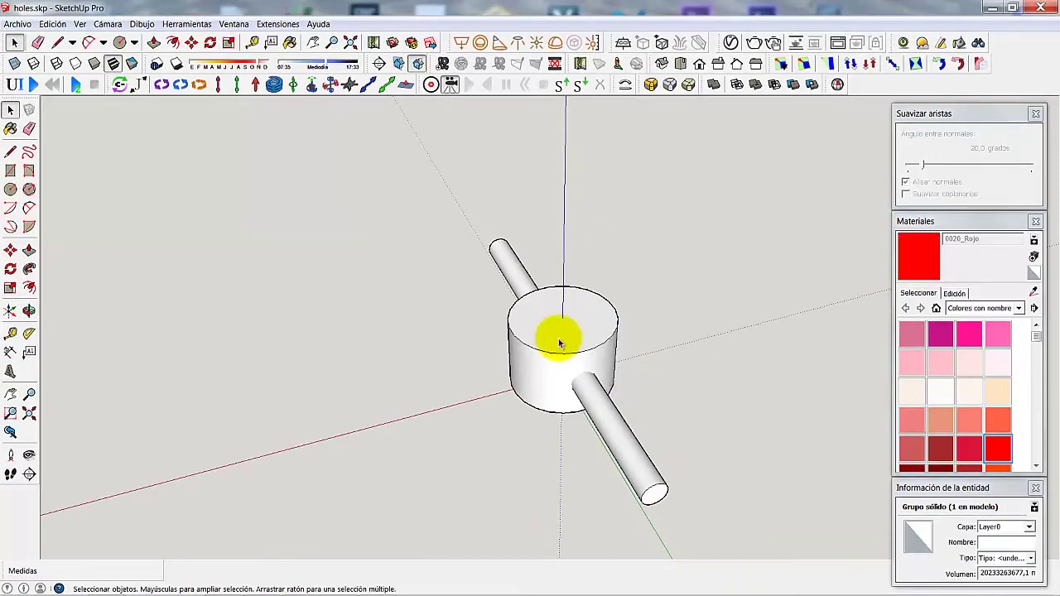
left_click(607, 419)
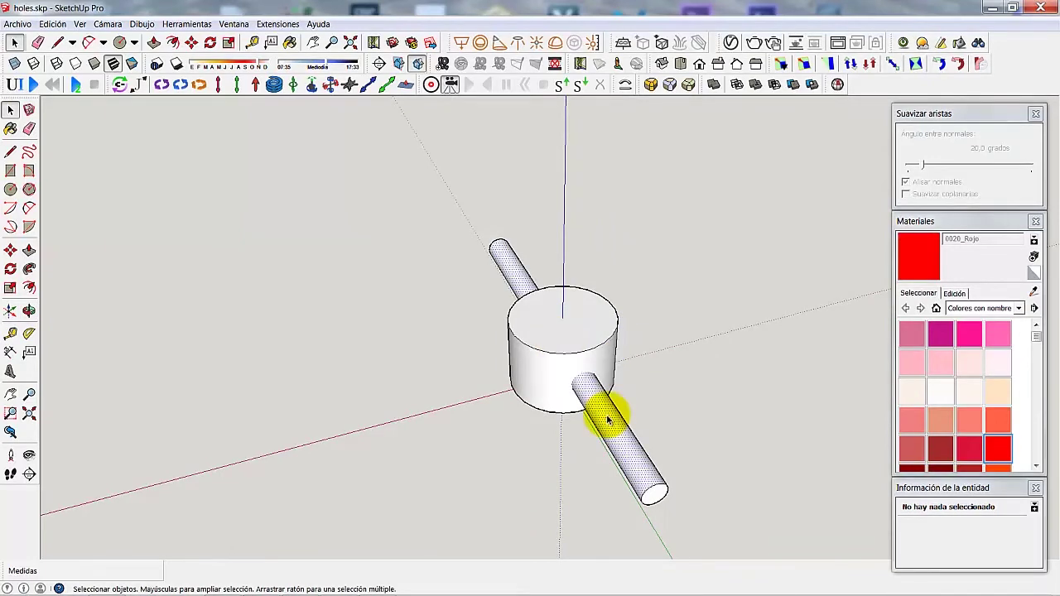
- Select all the connected rod geometry and make it a group
left_click(608, 419)
double_click(607, 419)
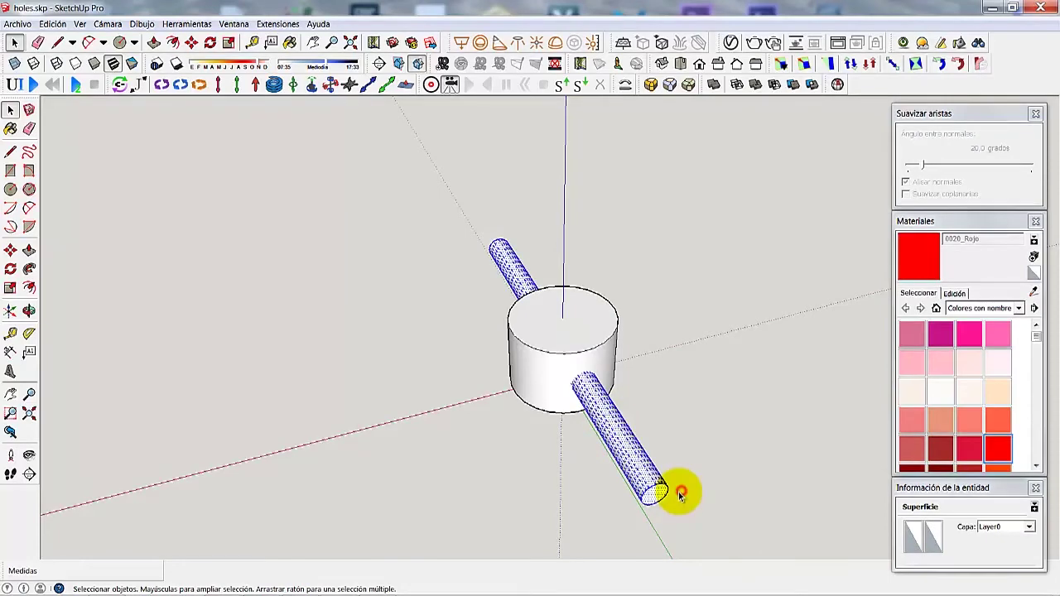
left_click(652, 493)
left_click(705, 337)
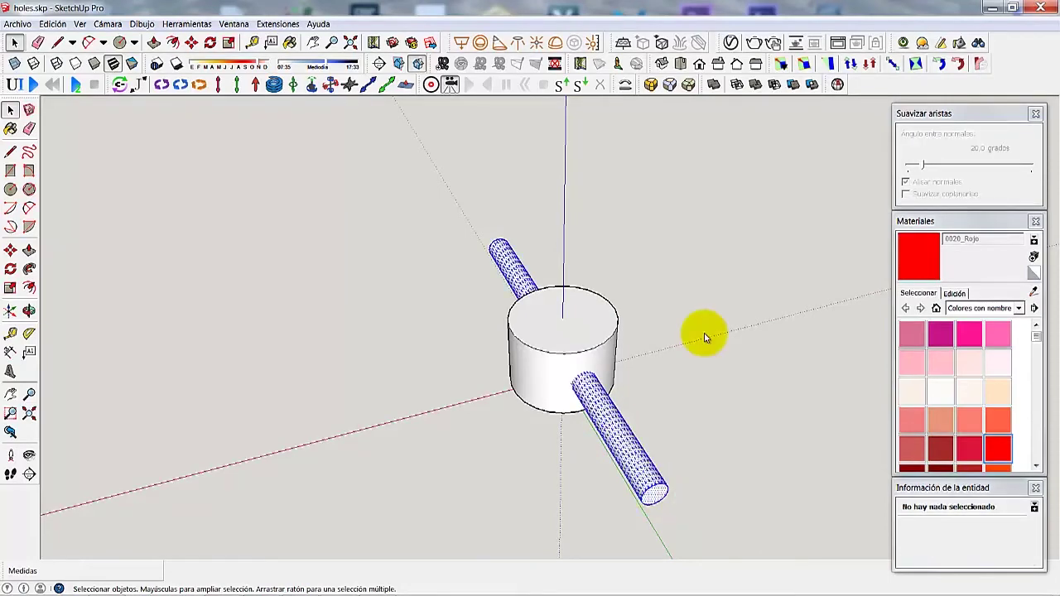
right_click(653, 492)
left_click(696, 302)
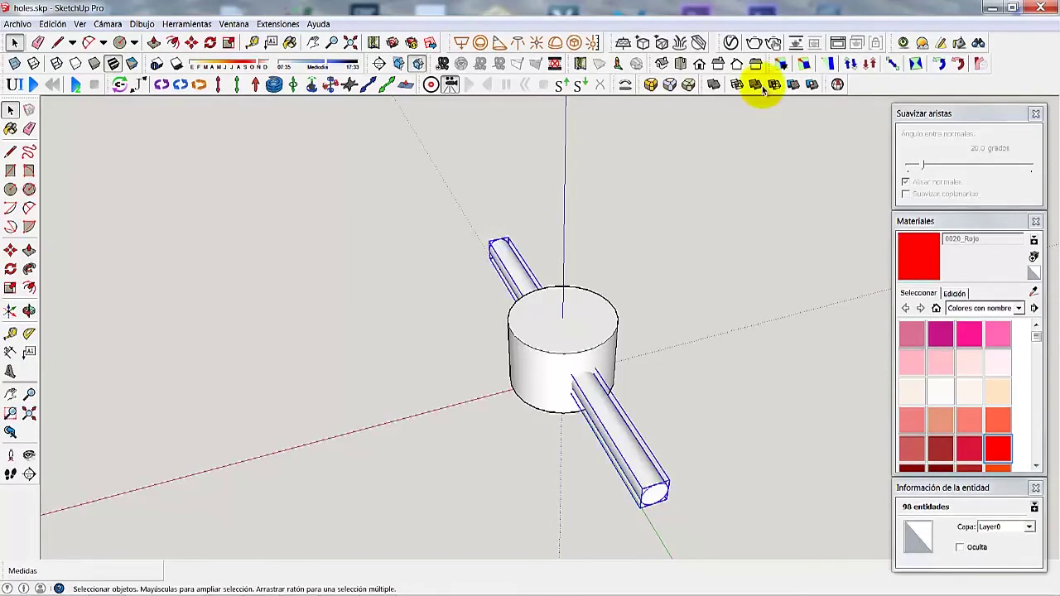
left_click(732, 86)
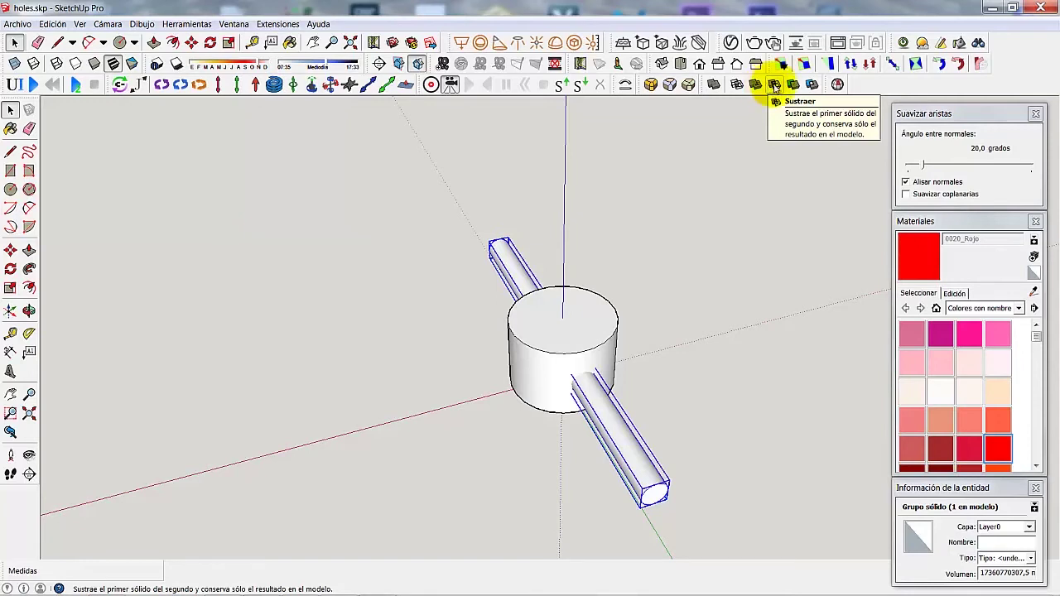
- Run Solid Tools Subtract, picking the rod first and then the cylinder, to cut the hole
left_click(776, 86)
left_click(584, 305)
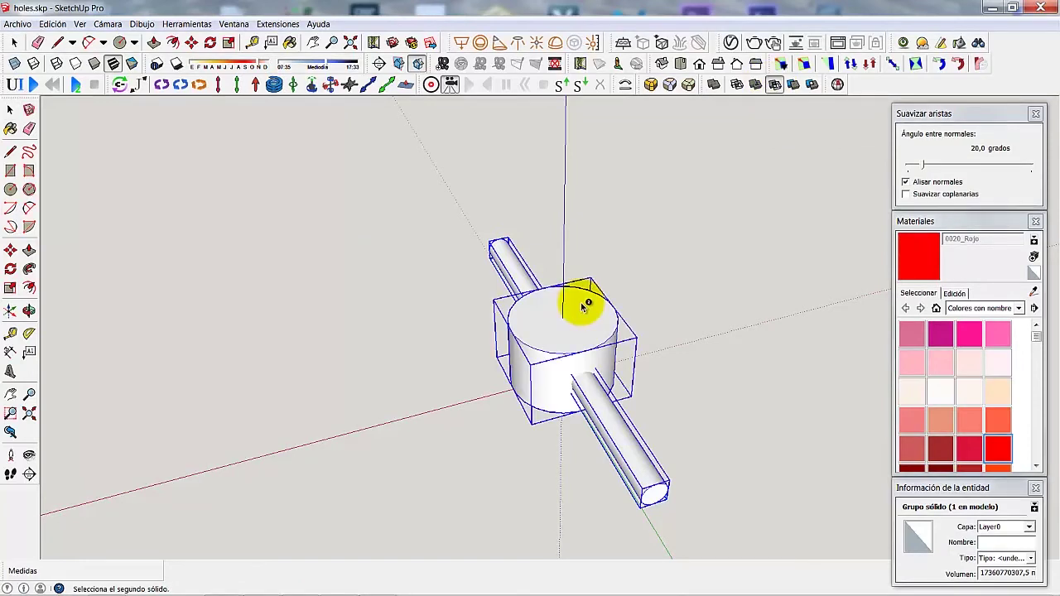
left_click(585, 306)
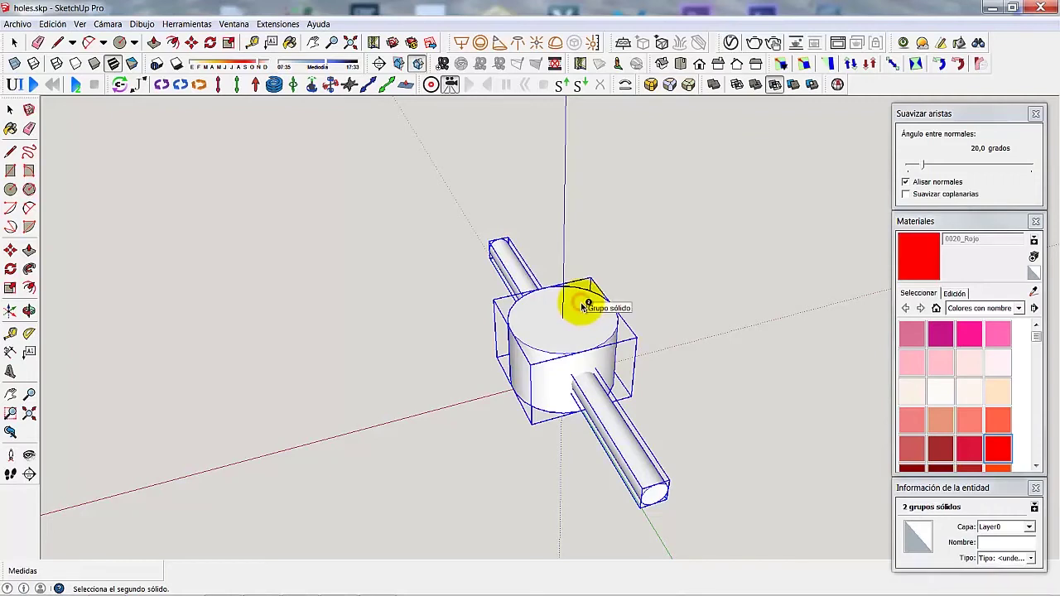
left_click(29, 332)
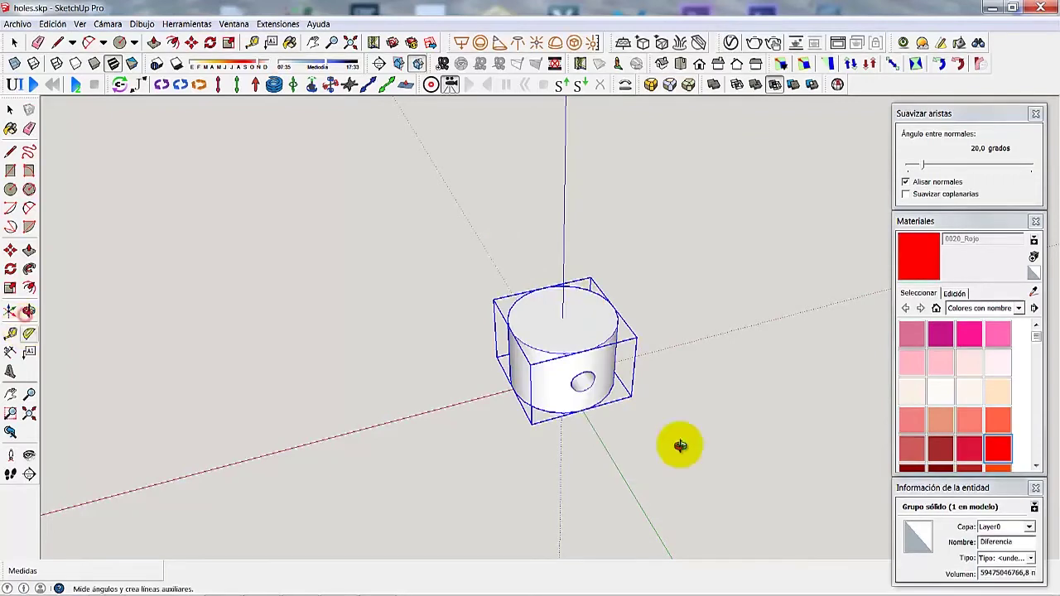
- Switch on X-ray, then orbit from the back view to inspect the tunnel through the cylinder
key("o")
key("F5")
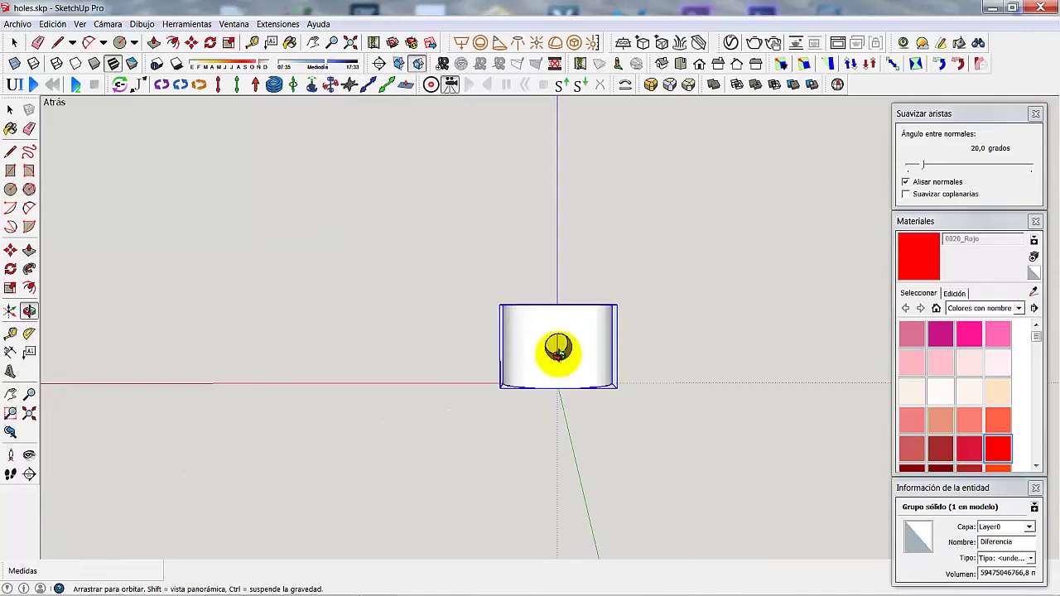
scroll(559, 352, "up", 3)
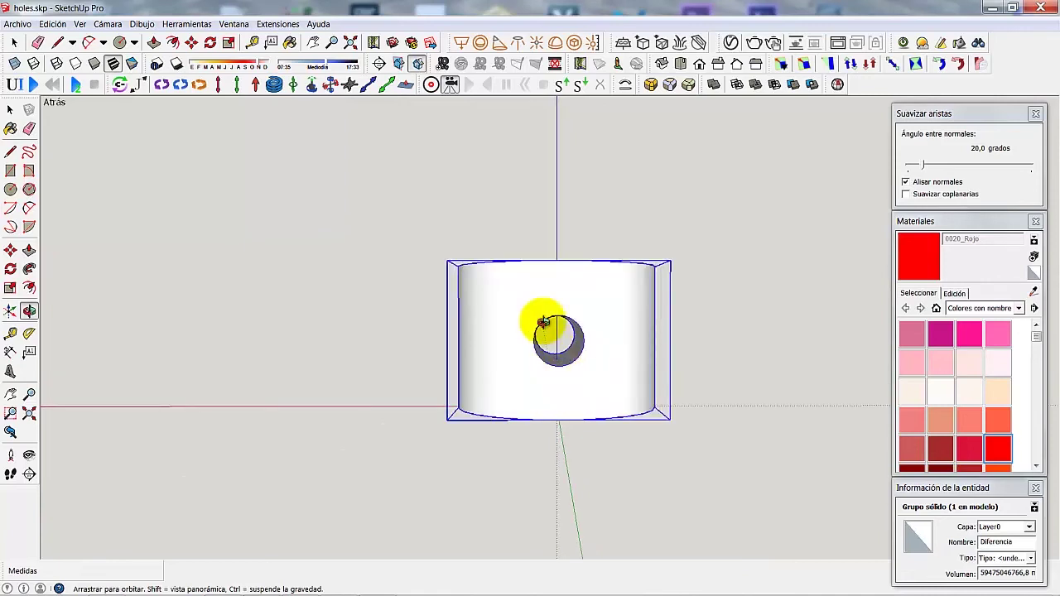
scroll(543, 322, "up", 5)
scroll(543, 322, "up", 3)
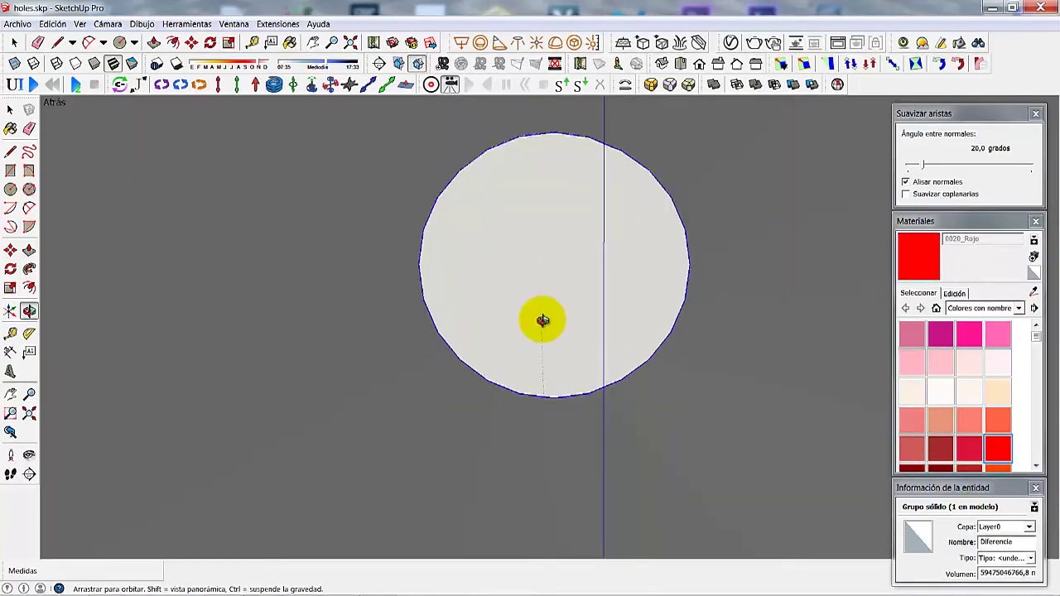
mouse_move(543, 320)
left_mouse_down()
mouse_move(396, 383)
mouse_move(486, 396)
left_mouse_up()
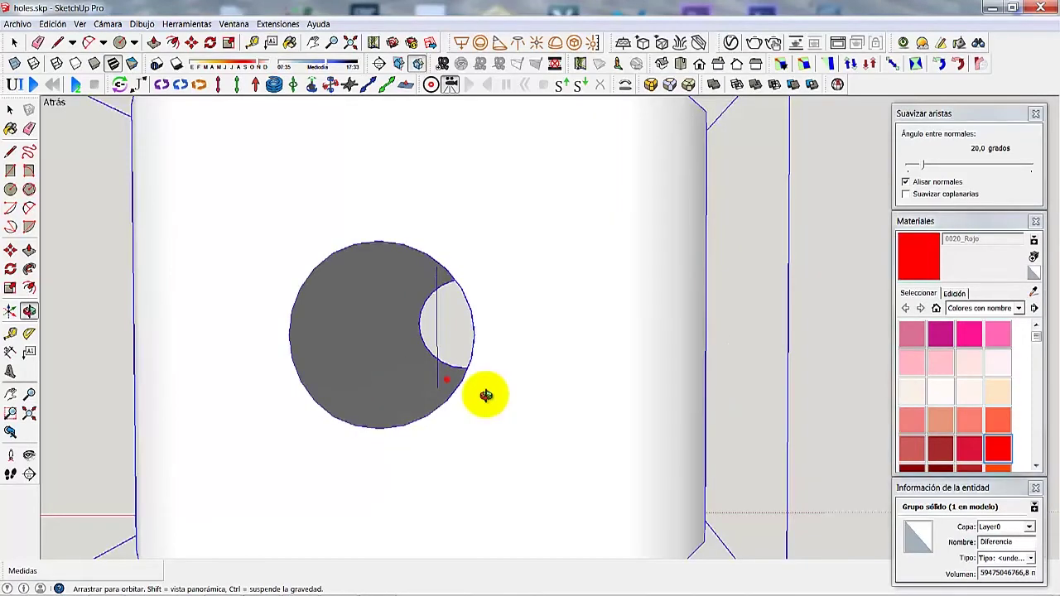
scroll(487, 395, "down", 5)
mouse_move(826, 372)
left_mouse_down()
mouse_move(447, 258)
mouse_move(65, 60)
left_mouse_up()
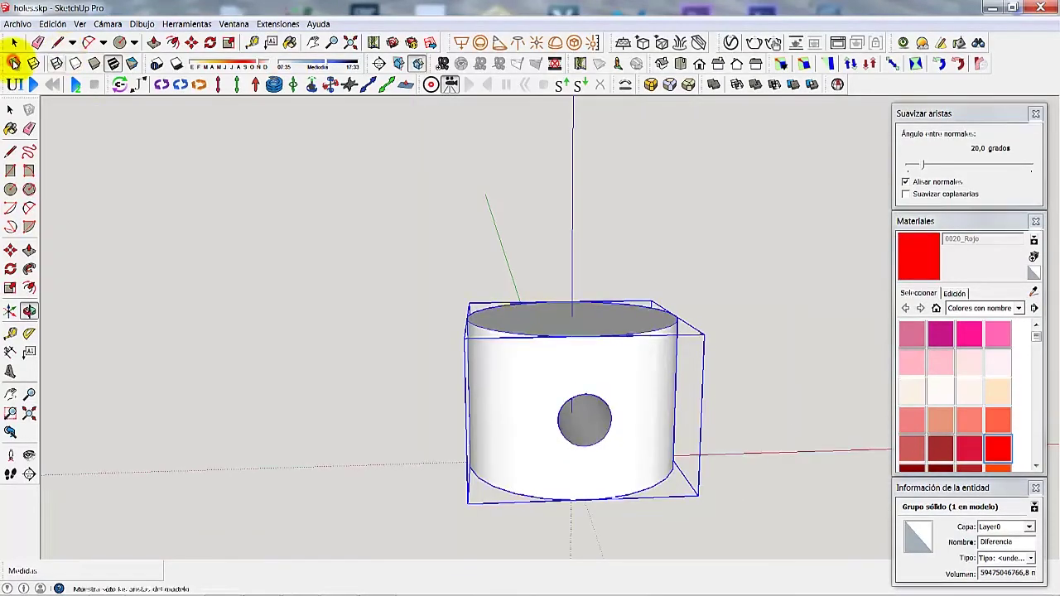
left_click(14, 63)
mouse_move(465, 392)
left_mouse_down()
mouse_move(725, 360)
mouse_move(319, 367)
mouse_move(14, 63)
left_mouse_up()
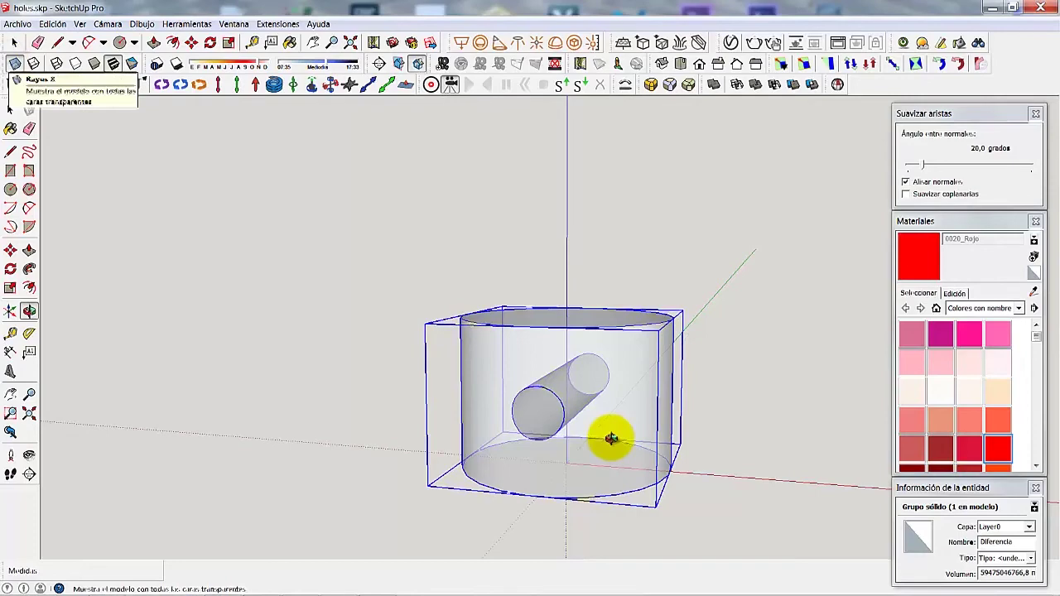
mouse_move(559, 395)
left_mouse_down()
mouse_move(477, 406)
mouse_move(745, 251)
mouse_move(675, 425)
mouse_move(589, 416)
mouse_move(678, 374)
mouse_move(546, 417)
mouse_move(728, 429)
mouse_move(592, 424)
mouse_move(518, 403)
mouse_move(596, 403)
mouse_move(533, 395)
mouse_move(561, 433)
mouse_move(620, 428)
mouse_move(643, 457)
mouse_move(305, 322)
left_mouse_up()
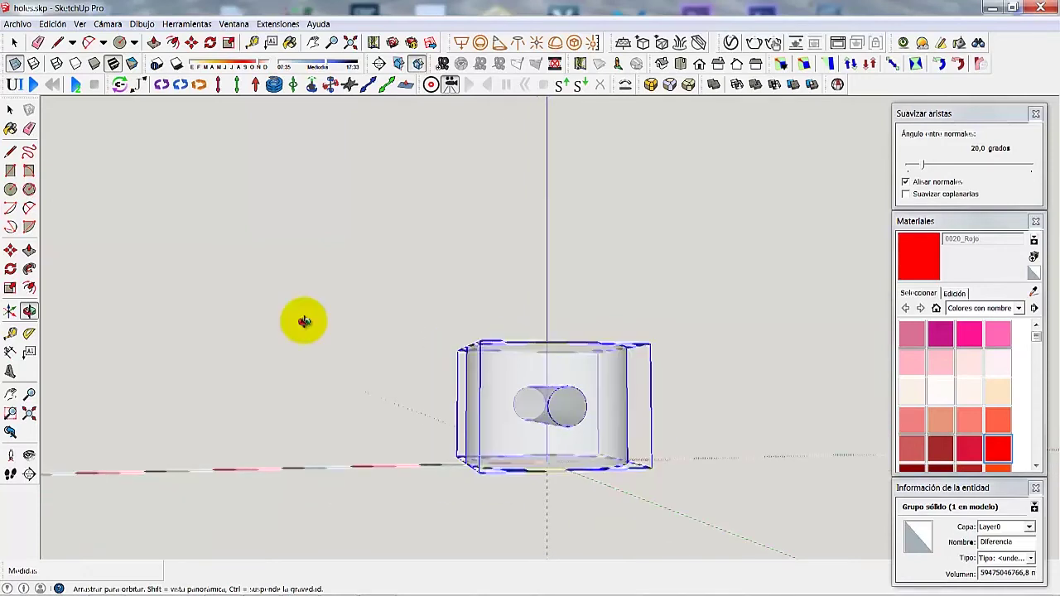
key("shift+z")
- Paint the holed solid with the 0003_RosaIntenso material
left_click(10, 109)
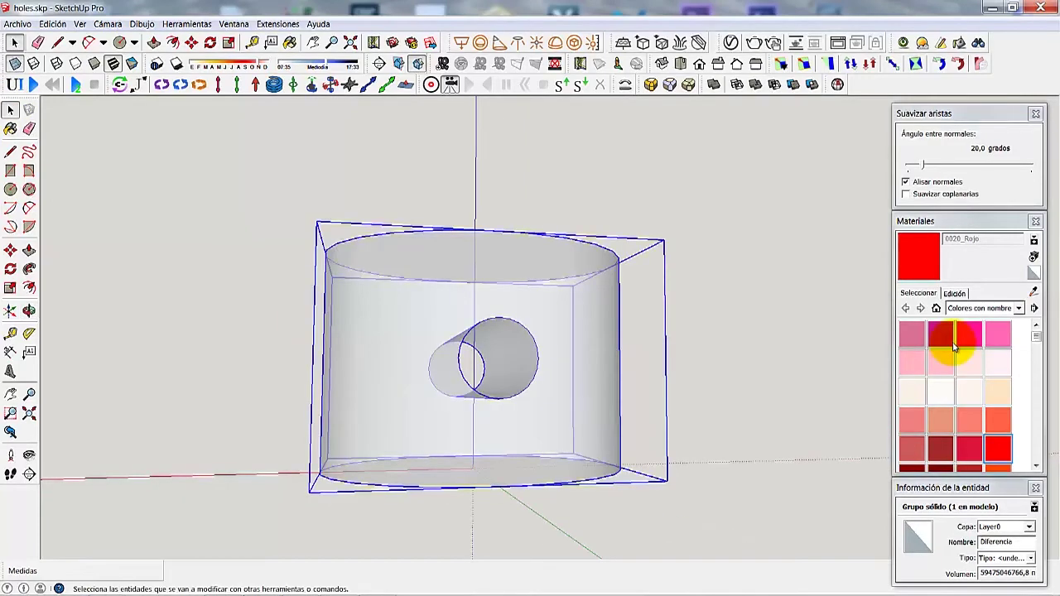
left_click(10, 129)
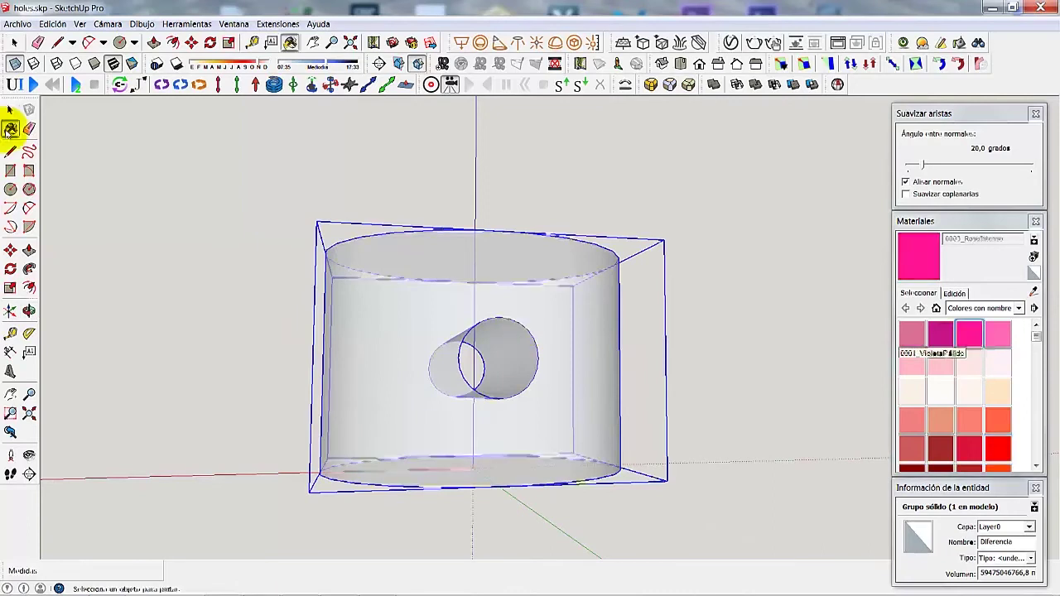
left_click(30, 290)
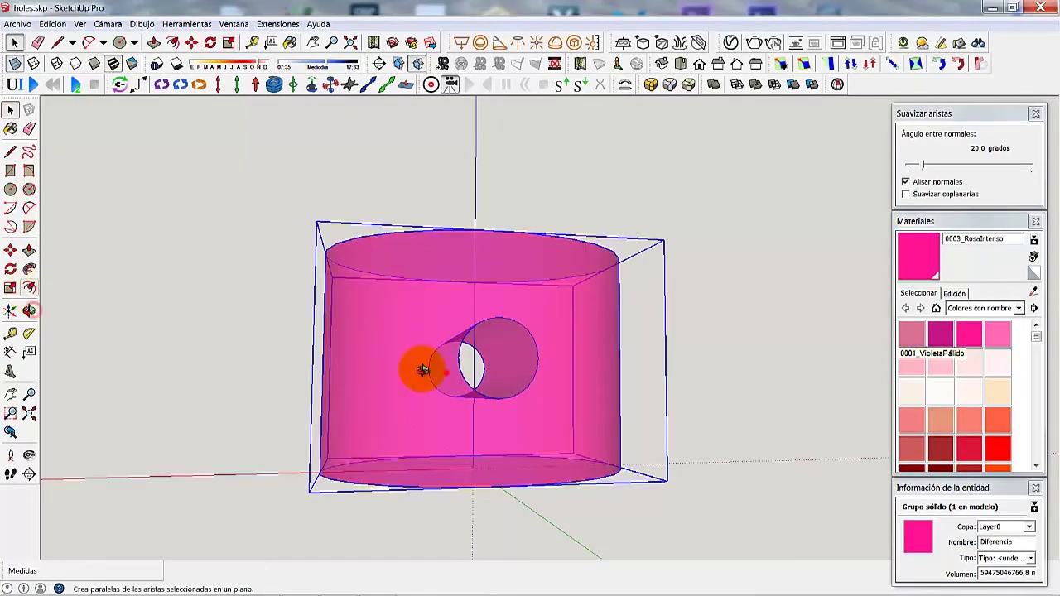
- Orbit to a slightly raised view to inspect the pink solid
mouse_move(423, 370)
middle_mouse_down()
mouse_move(412, 364)
mouse_move(387, 217)
mouse_move(487, 398)
mouse_move(590, 427)
middle_mouse_up()
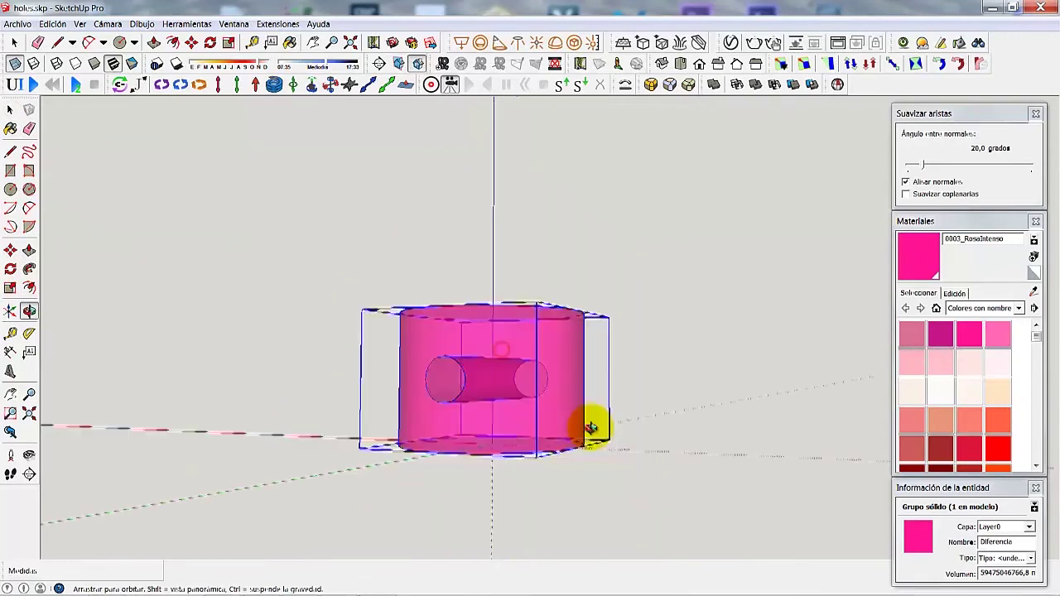
left_click_drag(591, 427, 12, 109)
left_click(12, 109)
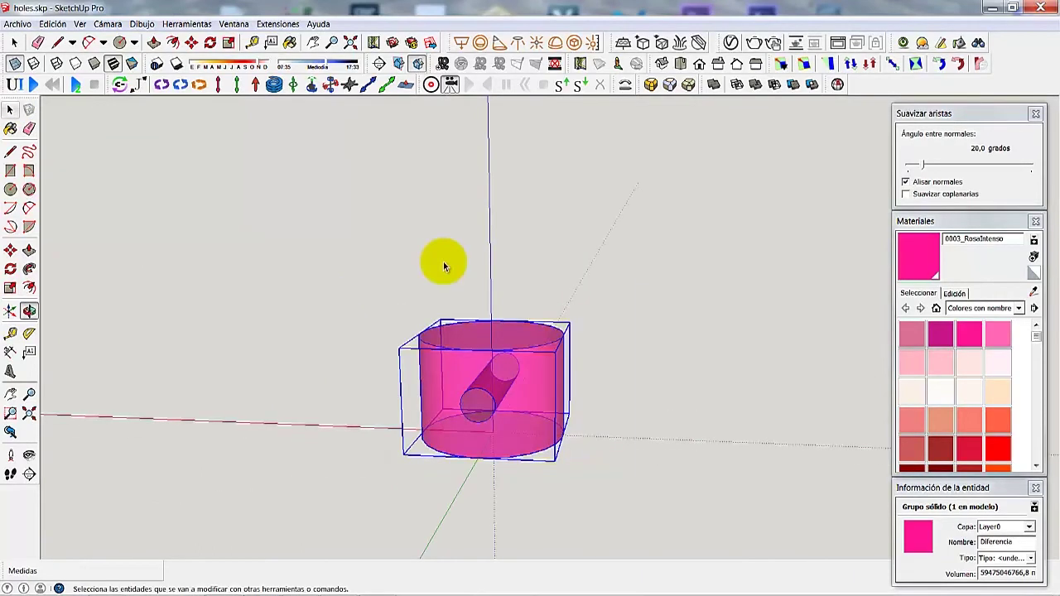
key("space")
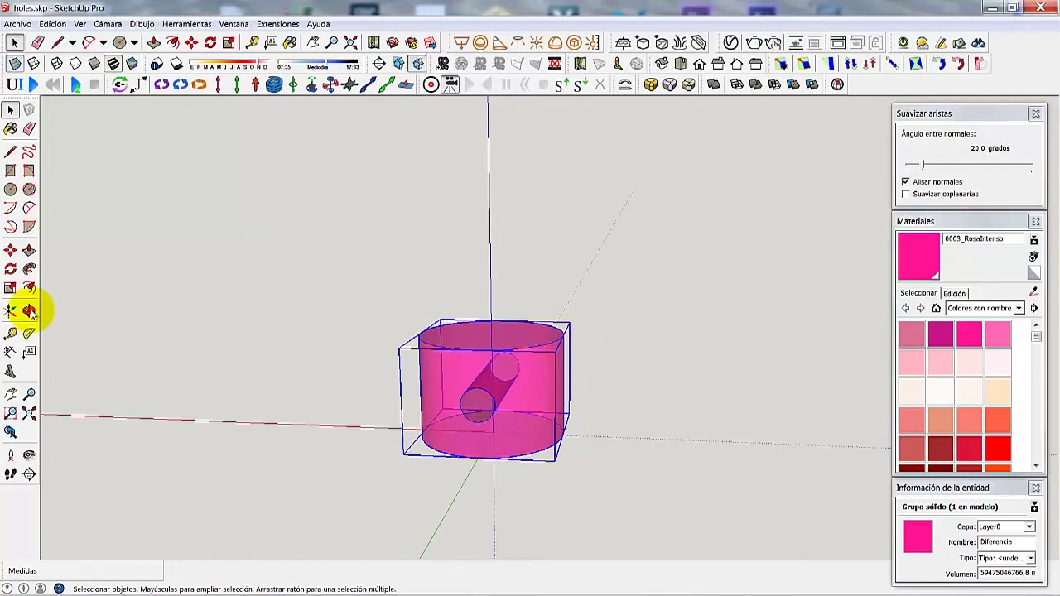
left_click(30, 311)
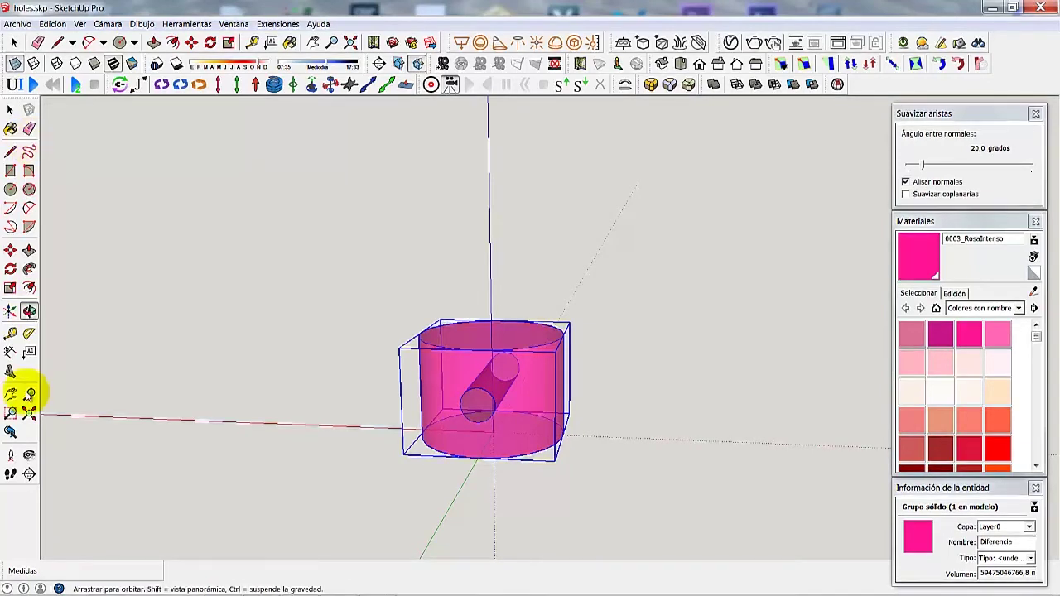
left_click(29, 394)
key("h")
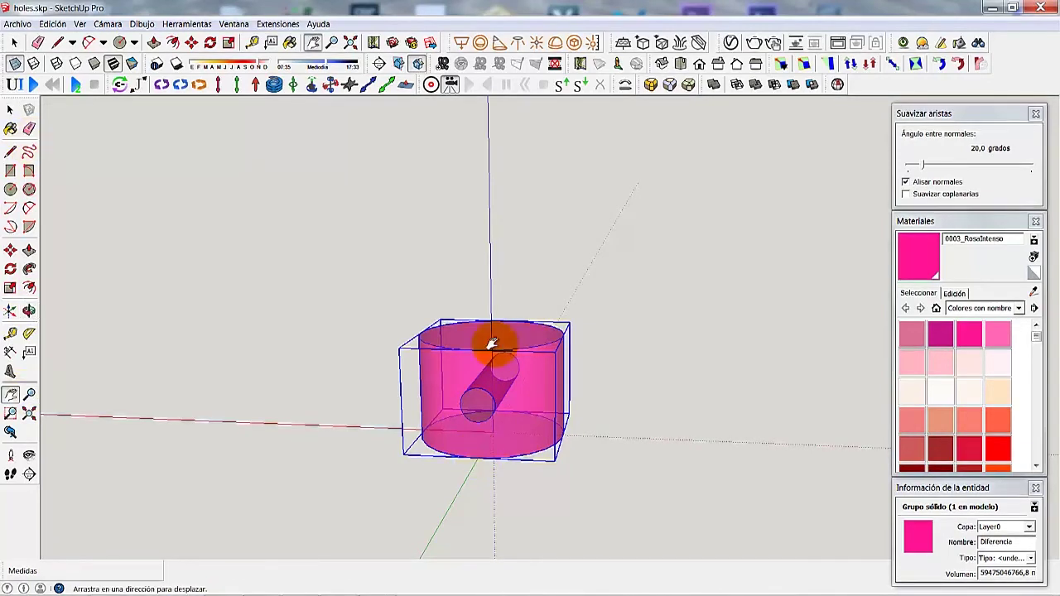
left_click_drag(492, 343, 512, 286)
scroll(505, 289, "up", 3)
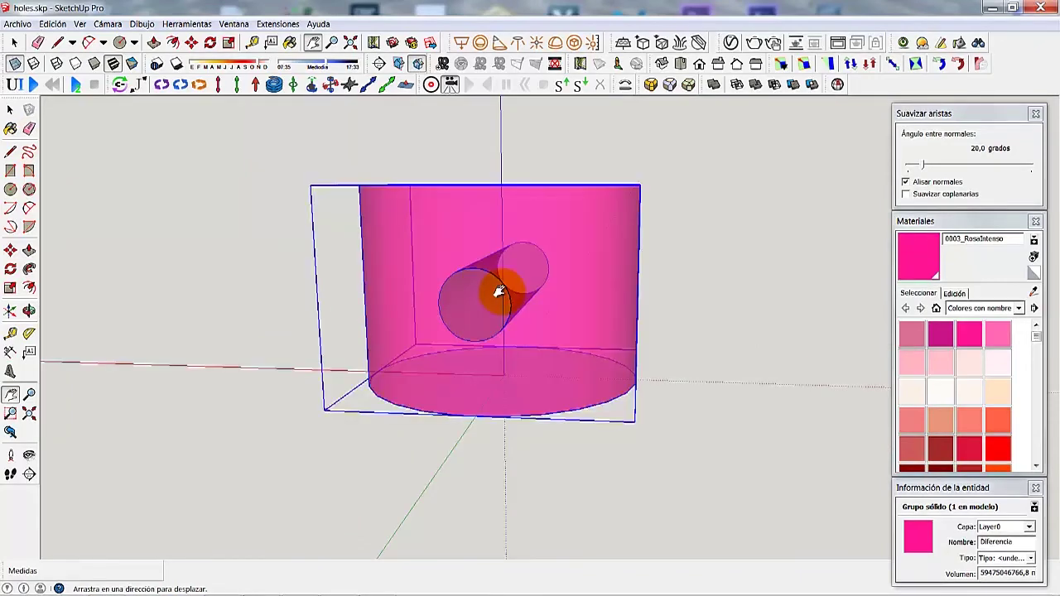
scroll(501, 298, "up", 2)
left_click_drag(507, 314, 515, 355)
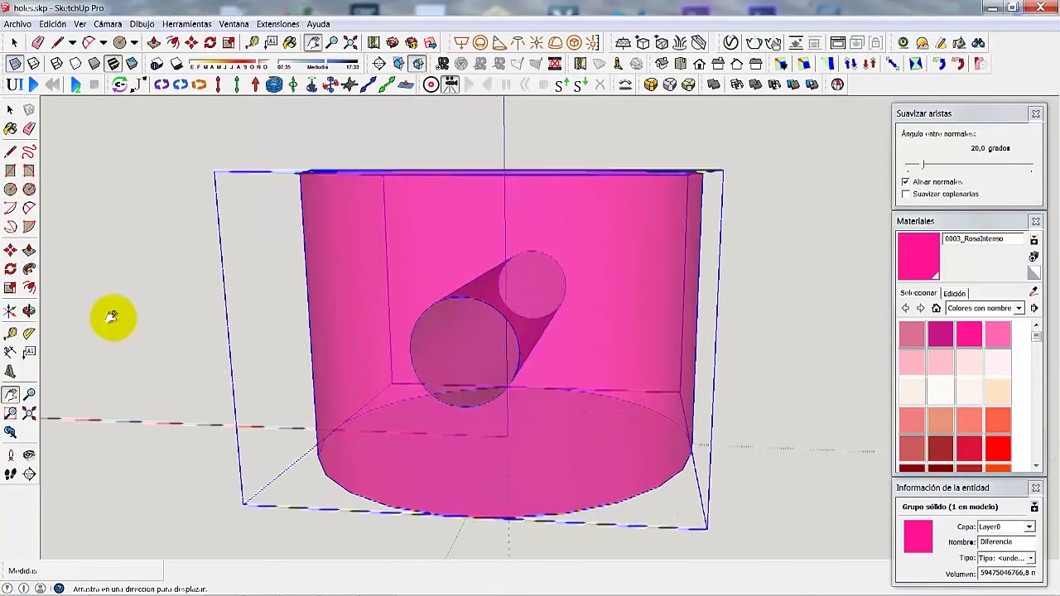
left_click_drag(111, 317, 126, 286)
left_click(31, 312)
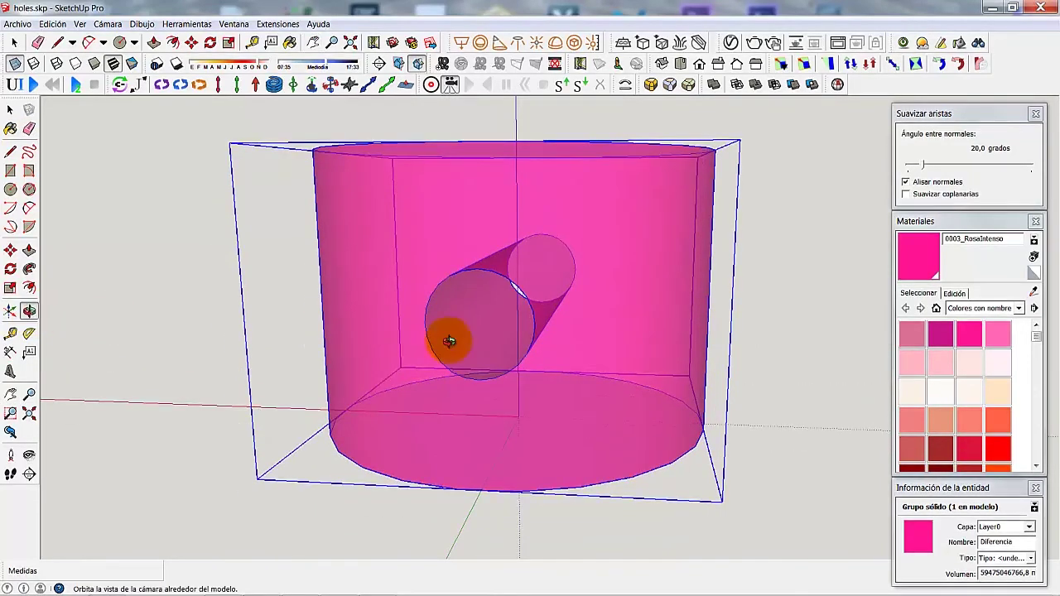
left_click_drag(504, 299, 510, 338)
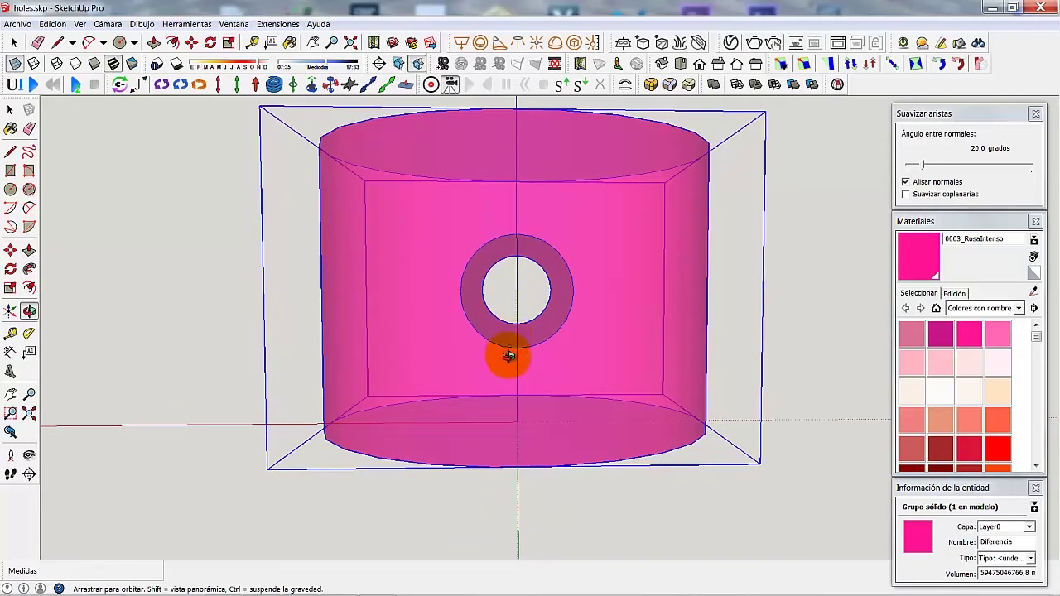
scroll(509, 356, "down", 2)
scroll(509, 356, "up", 1)
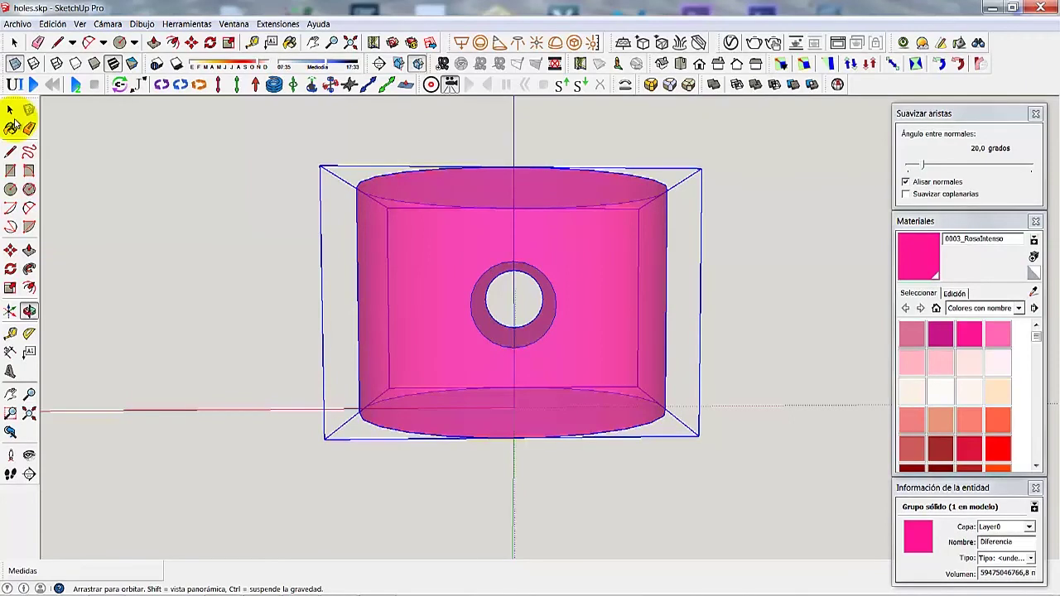
left_click(10, 113)
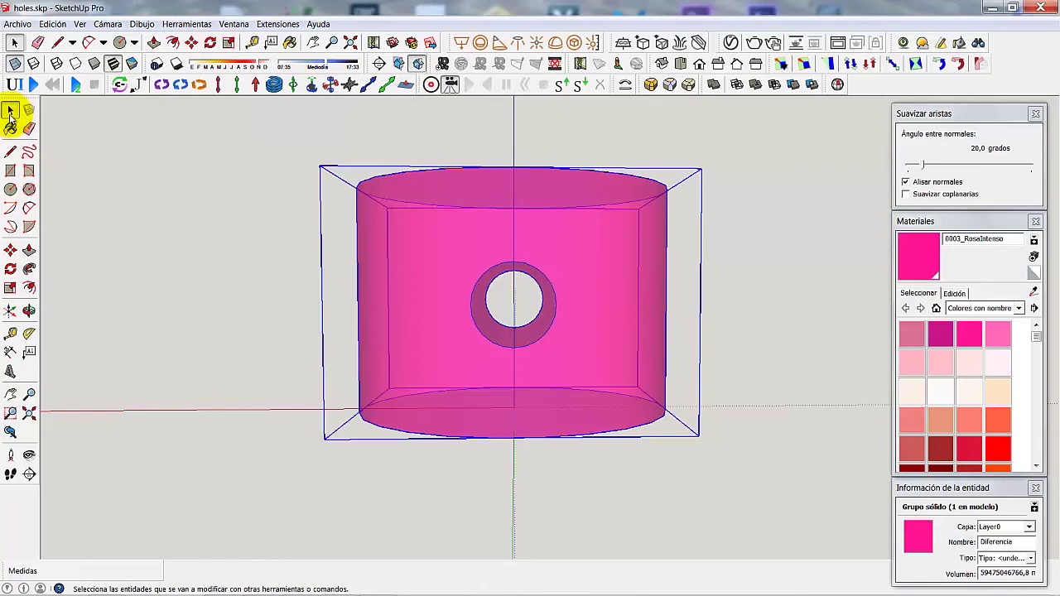
left_click(543, 308)
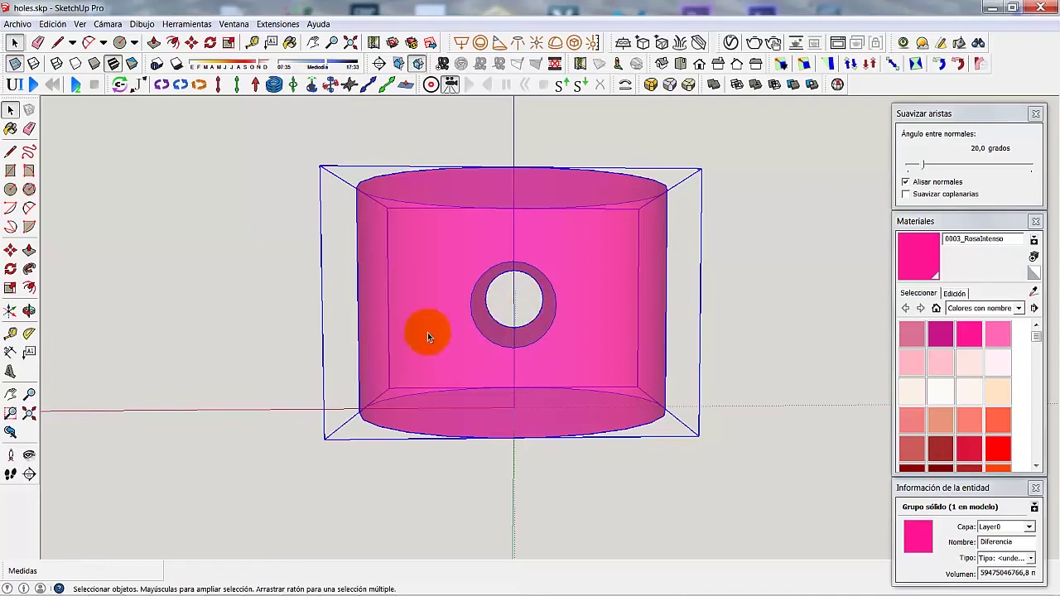
left_click(485, 323)
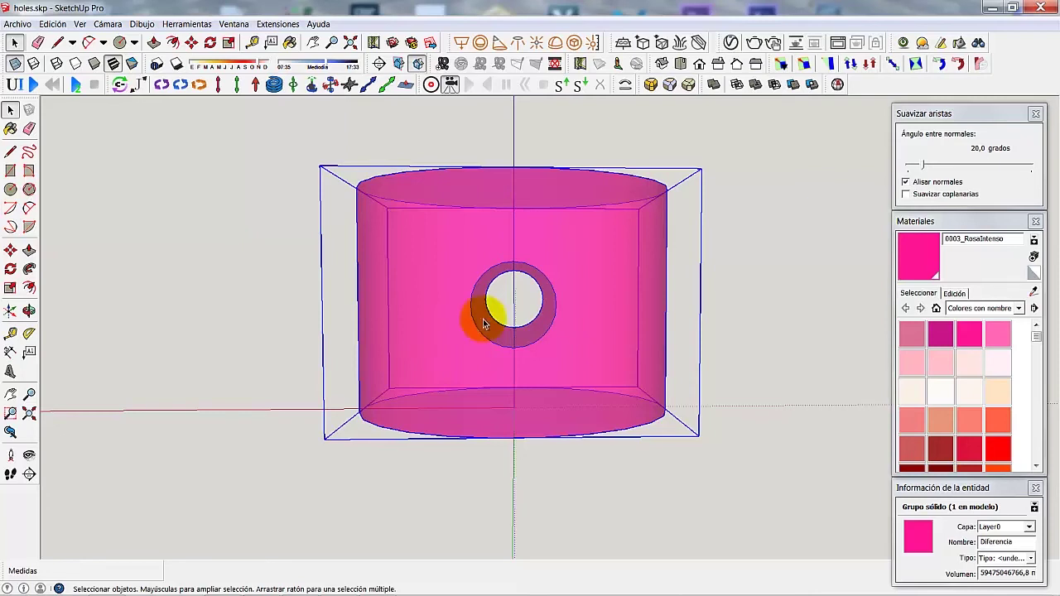
scroll(485, 323, "down", 3)
left_click(15, 293)
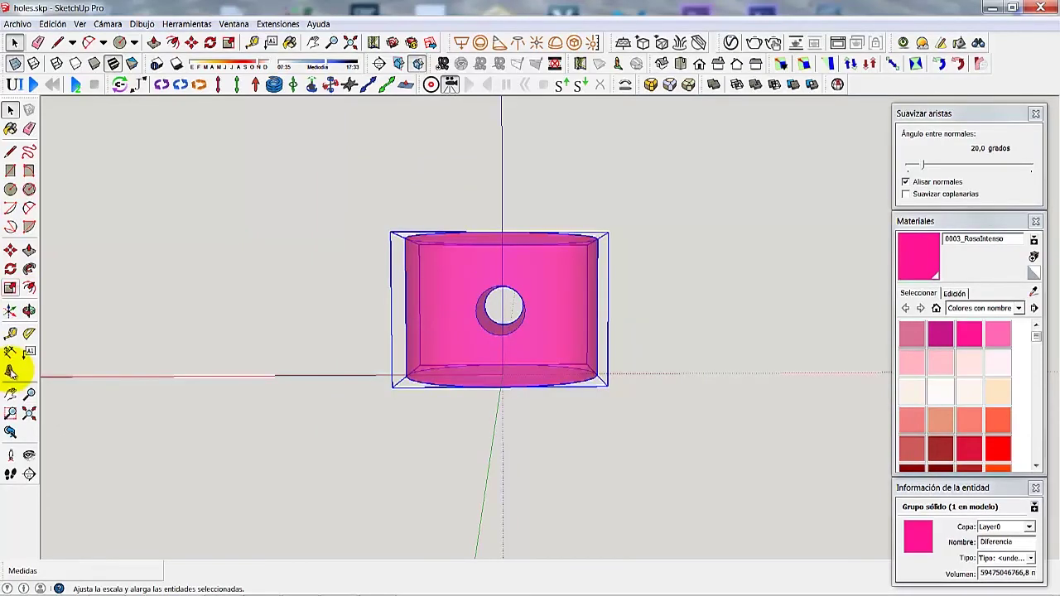
left_click(10, 372)
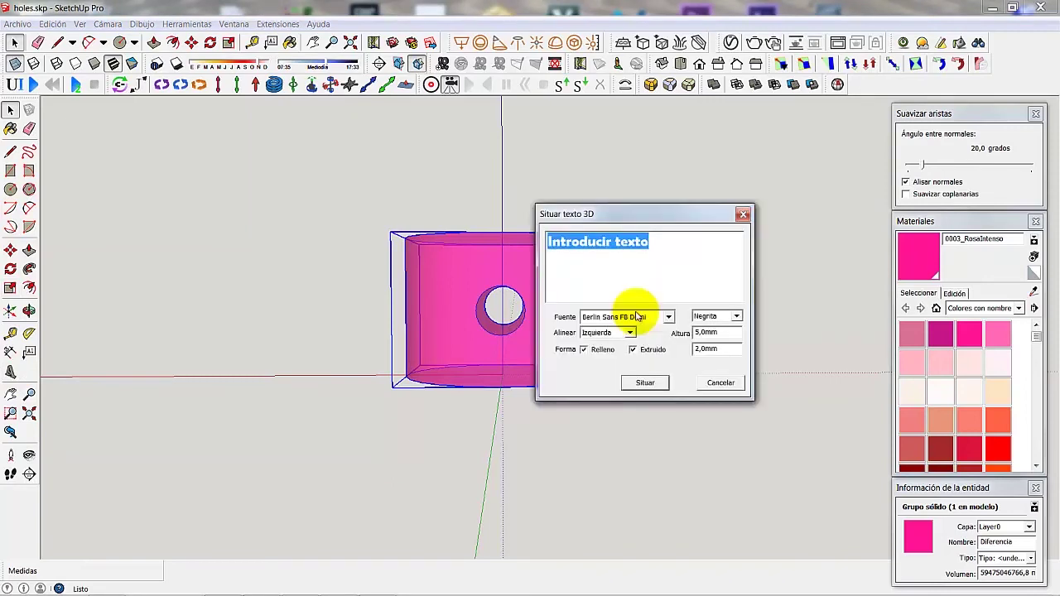
type("SU")
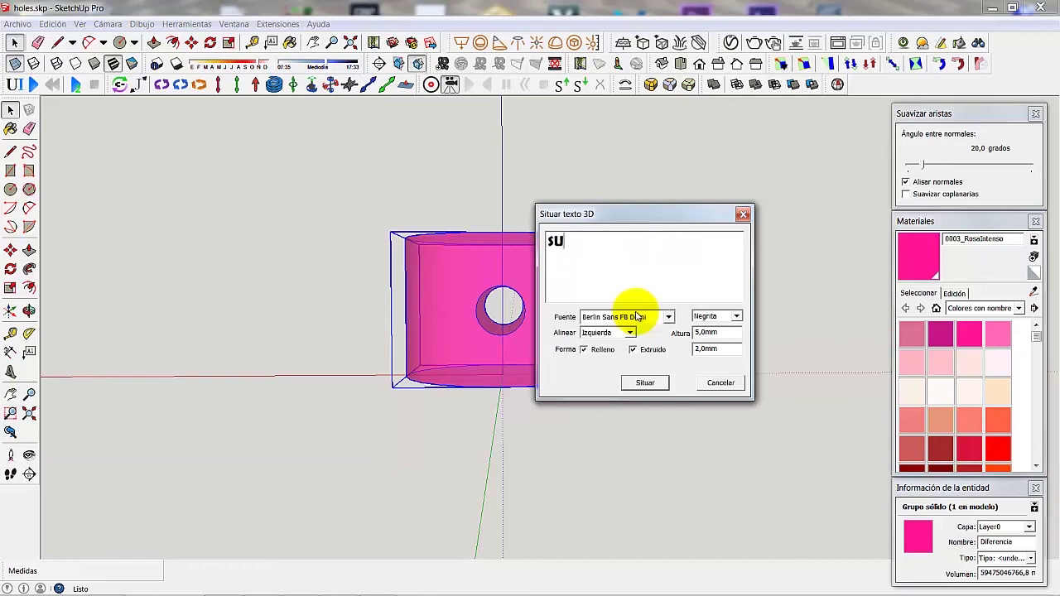
type("SCRIB")
type("E")
key("BackSpace")
type("E")
left_click(644, 217)
left_click(715, 296)
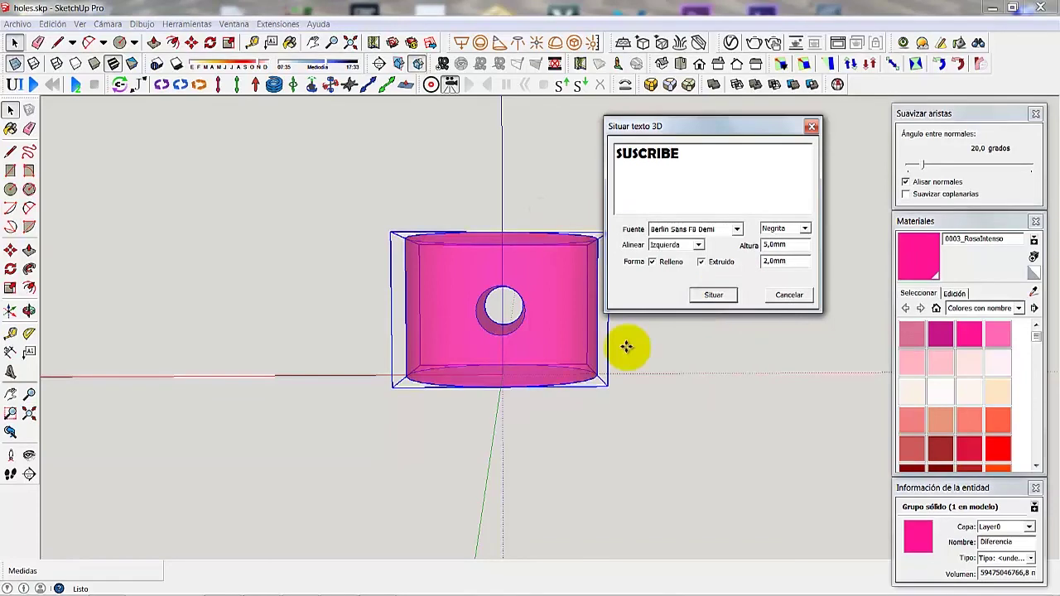
left_click(465, 347)
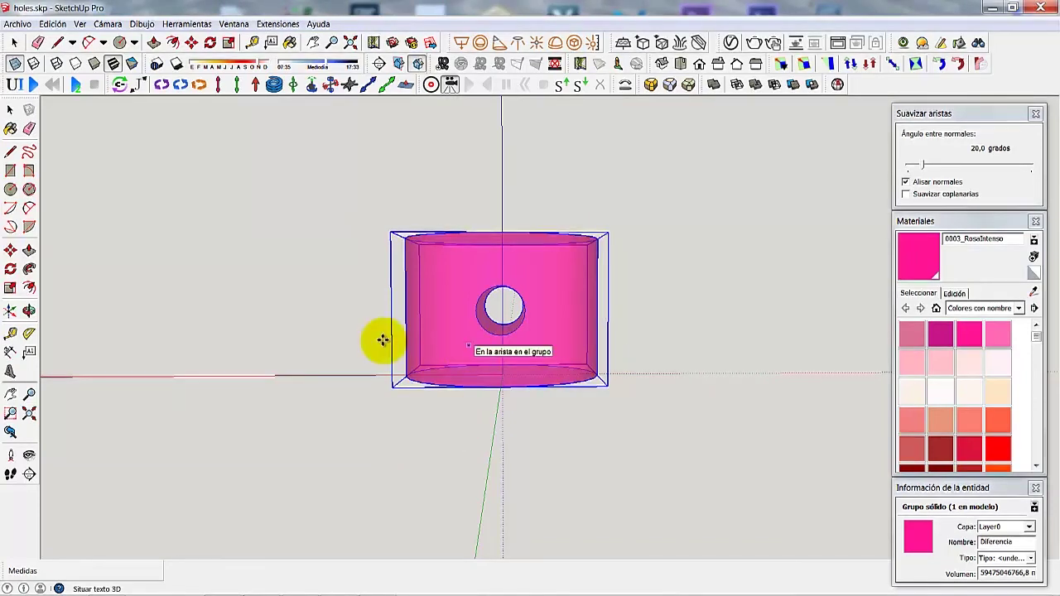
left_click(10, 169)
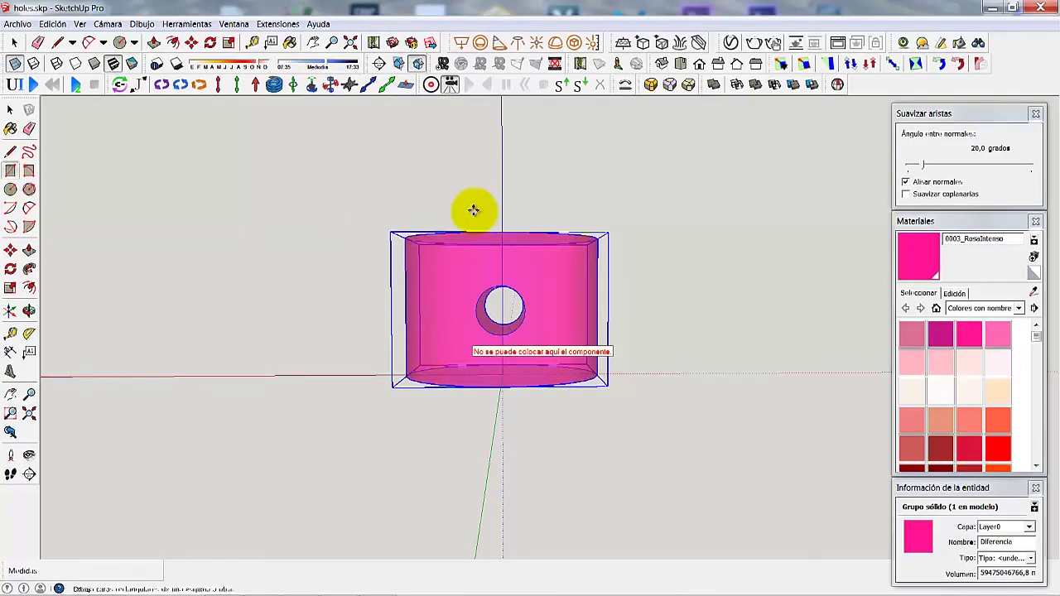
key("space")
left_click(530, 348)
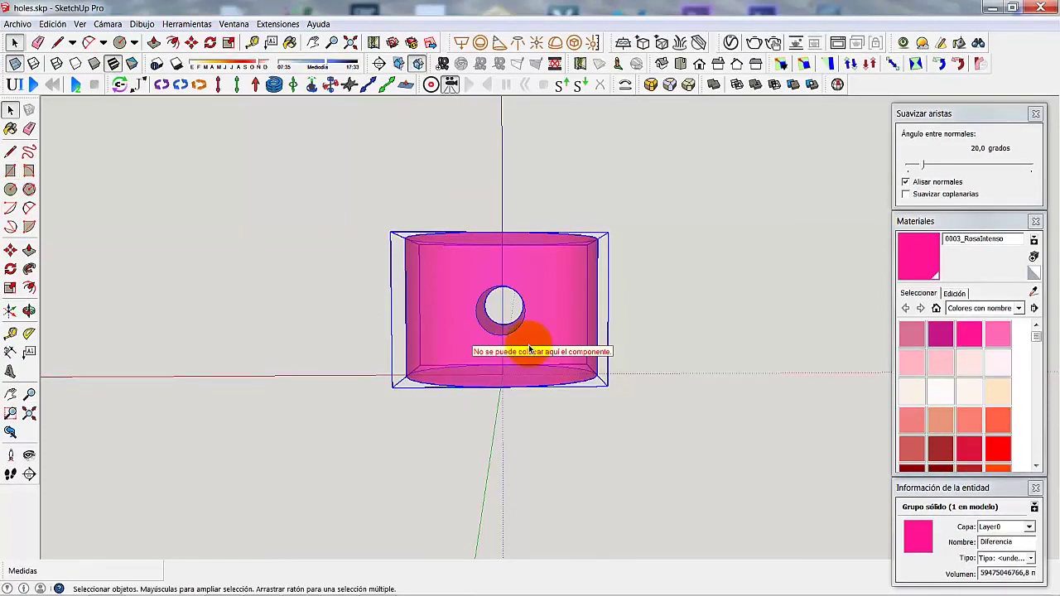
scroll(530, 348, "up", 3)
scroll(529, 348, "up", 4)
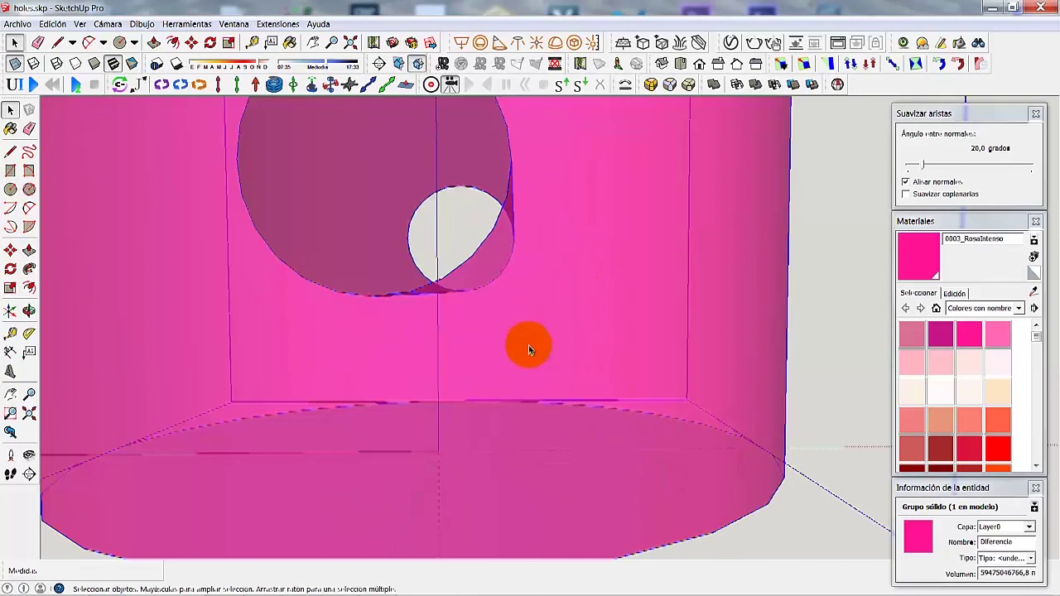
scroll(529, 348, "down", 6)
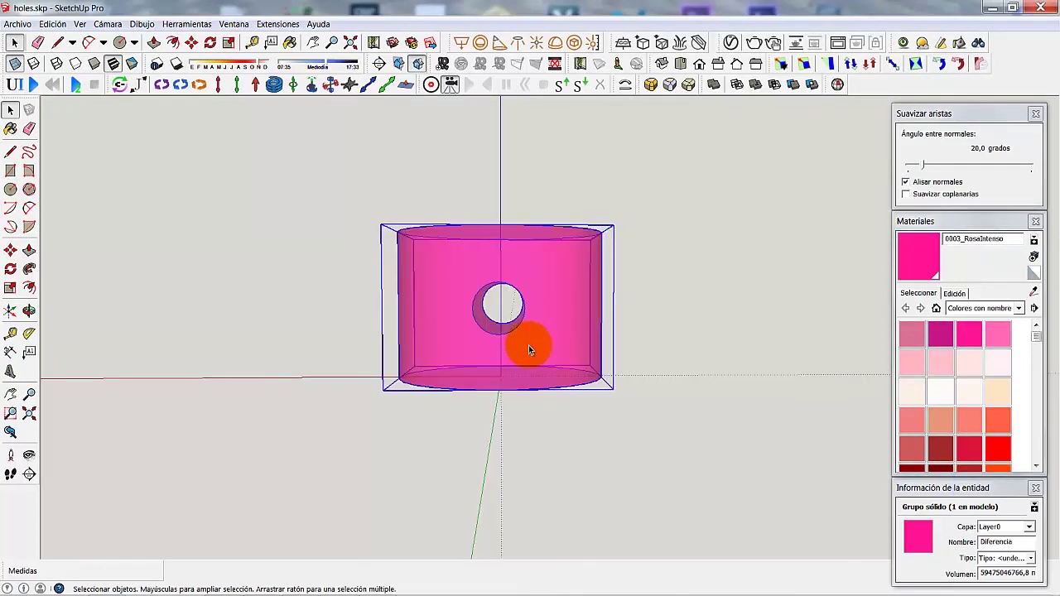